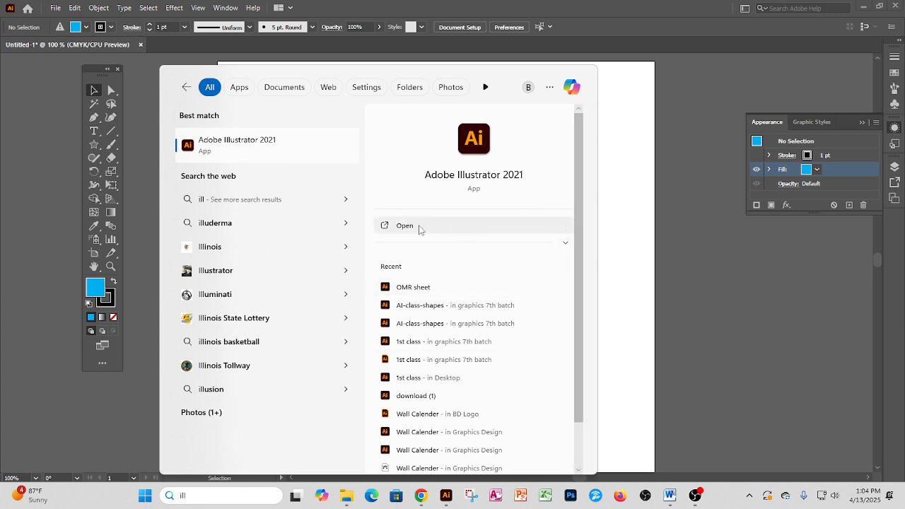
Step: Open Adobe Illustrator 2021 and display the Appearance panel
left_click(422, 226)
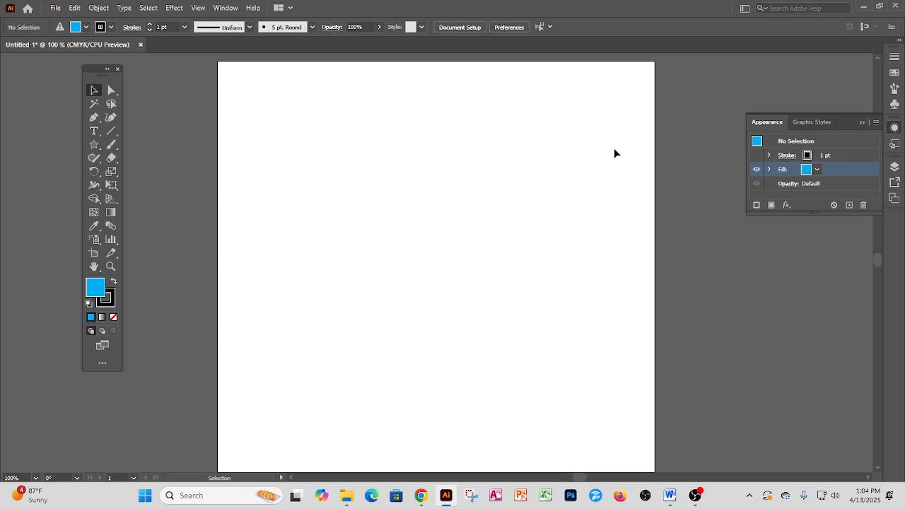
left_click(226, 8)
left_click(268, 152)
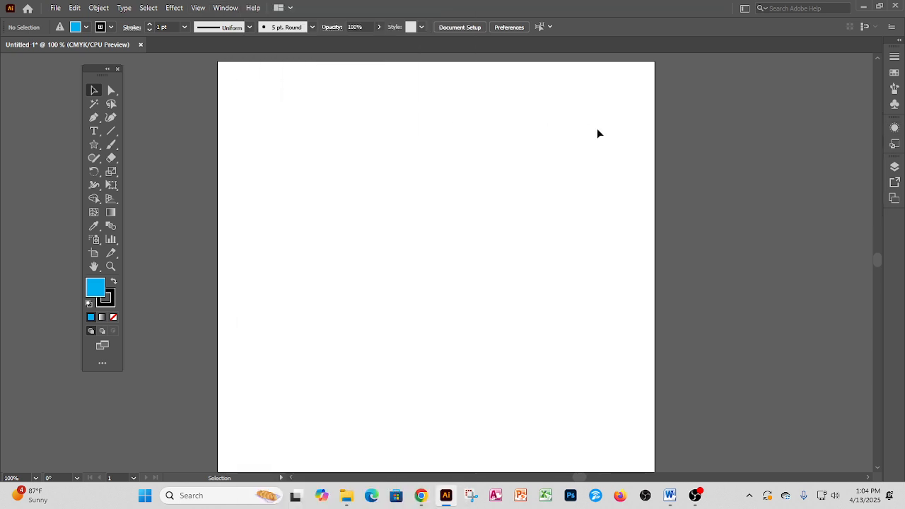
left_click(220, 9)
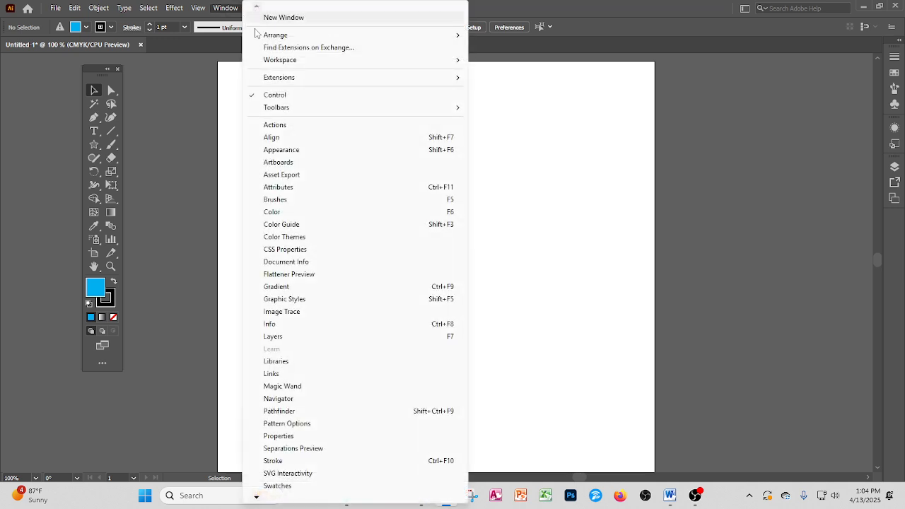
left_click(280, 150)
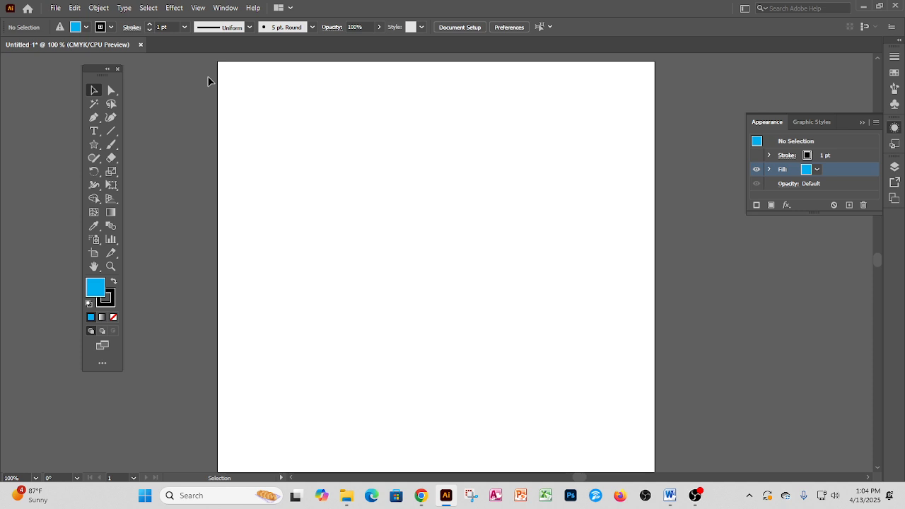
left_click(54, 8)
left_click(56, 19)
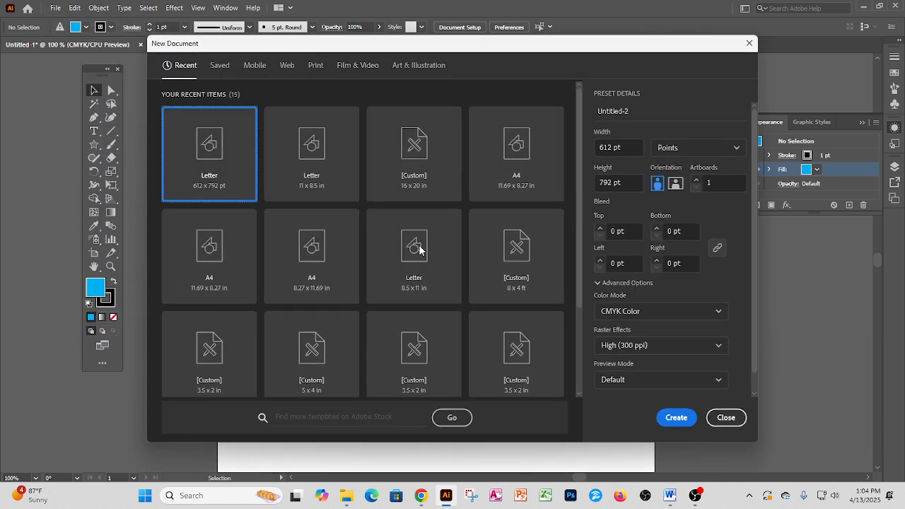
left_click(726, 417)
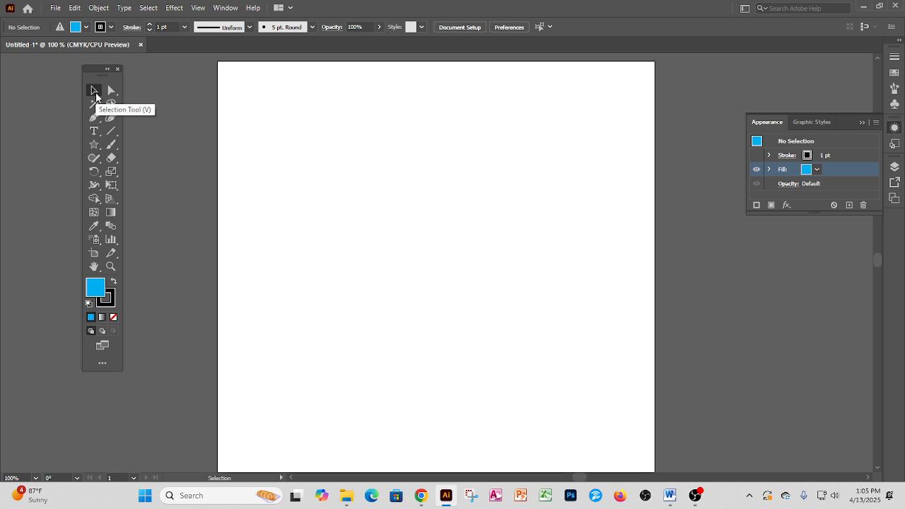
left_click(98, 144)
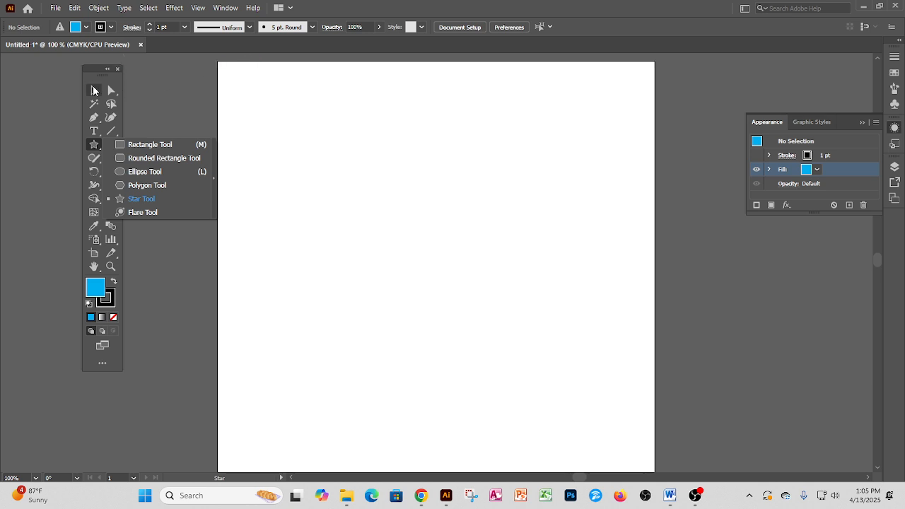
key("v")
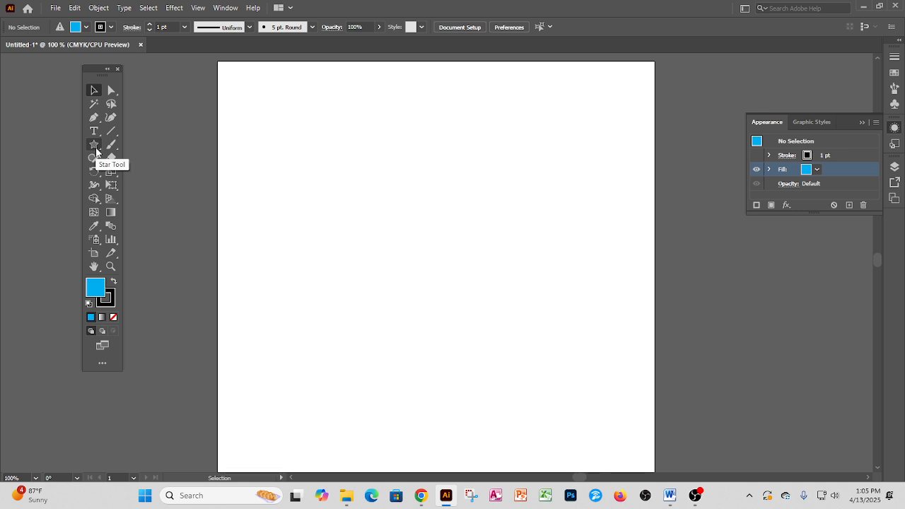
left_click(97, 151)
left_click(101, 147)
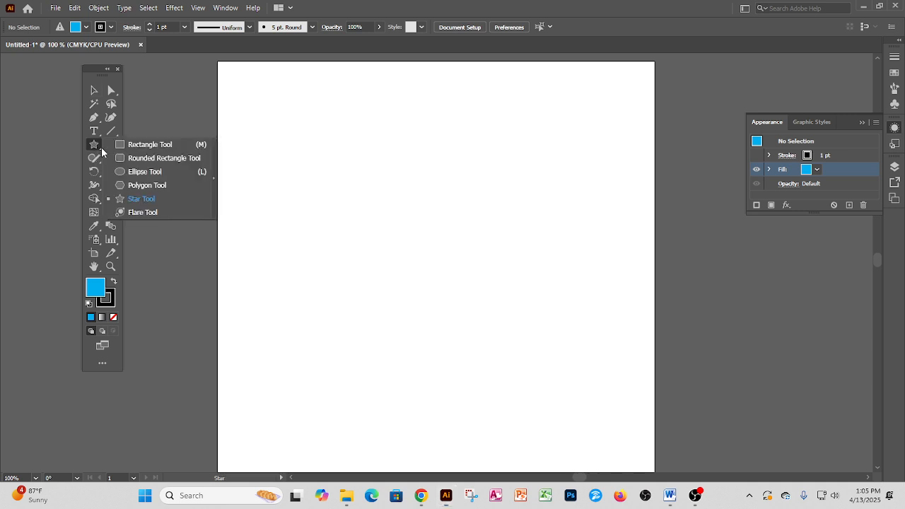
left_click(145, 144)
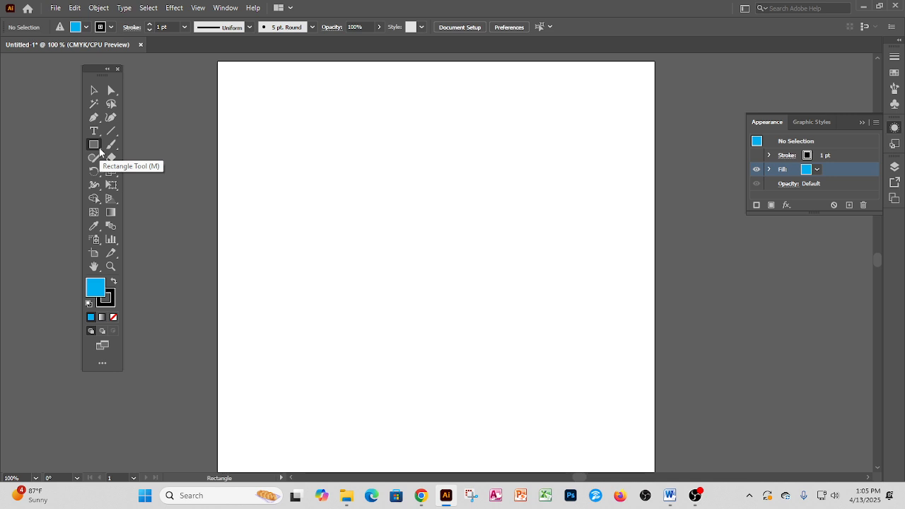
left_click(101, 148)
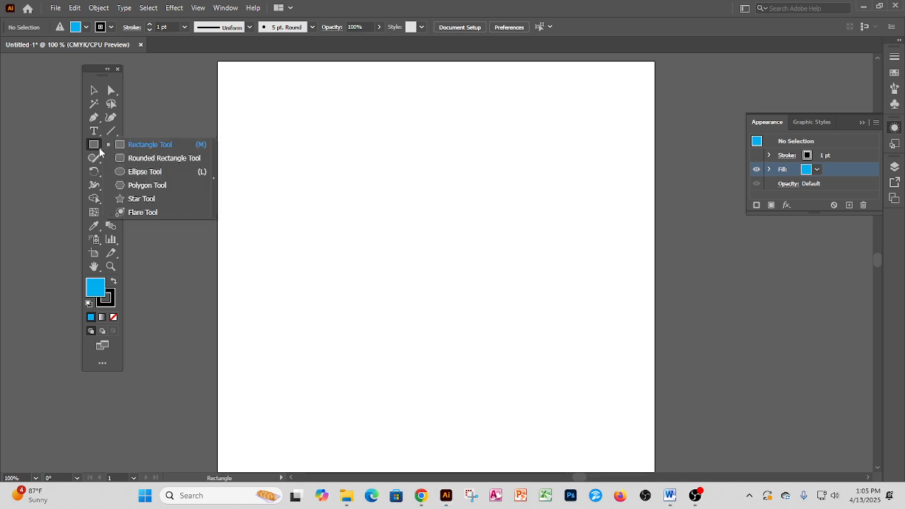
Step: Start drawing a star in the upper-left part of the artboard with the Star tool, reducing its points to six
left_click(142, 199)
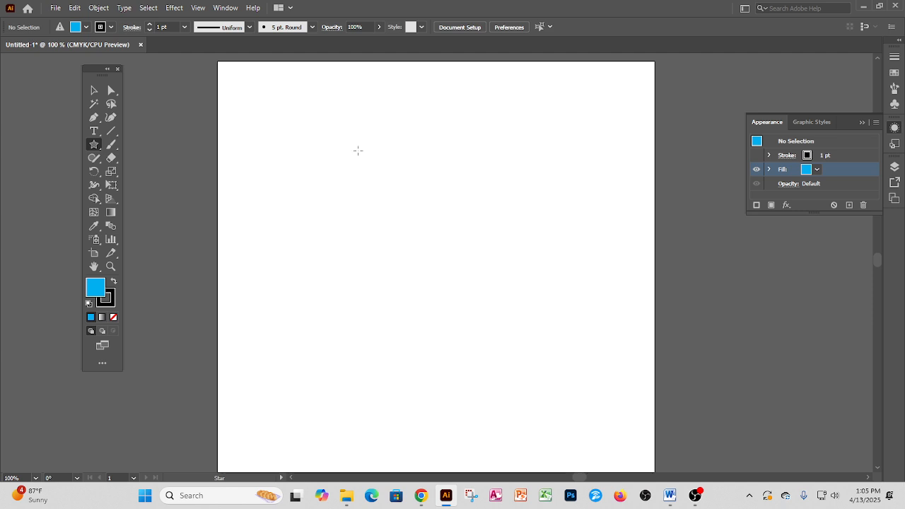
left_click_drag(332, 184, 427, 185)
key("Down")
key("Down")
key("Down")
key("Down")
key("Down")
key("Down")
key("Down")
key("Down")
key("Down")
key("Down")
key("Down")
key("Down")
key("Down")
key("Down")
key("Down")
key("Down")
key("Down")
key("Down")
key("Down")
key("Down")
key("Down")
key("Down")
key("Down")
key("Down")
key("Down")
key("Down")
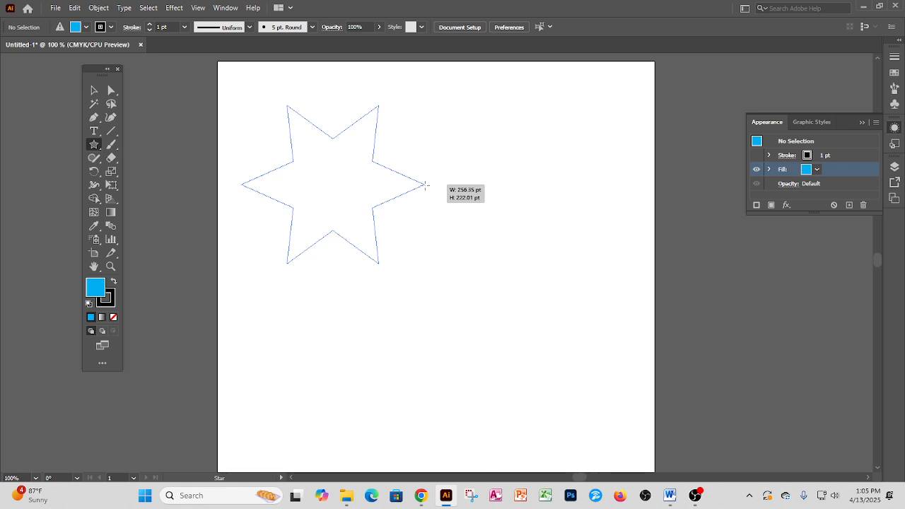
left_click_drag(425, 185, 424, 186)
key("shift")
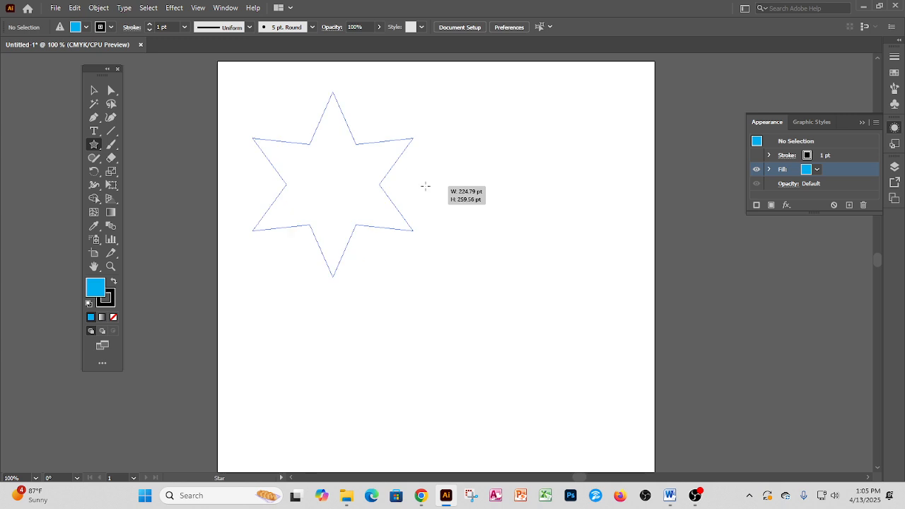
mouse_move(425, 185)
left_mouse_down()
mouse_move(443, 198)
mouse_move(396, 133)
mouse_move(432, 174)
left_mouse_up()
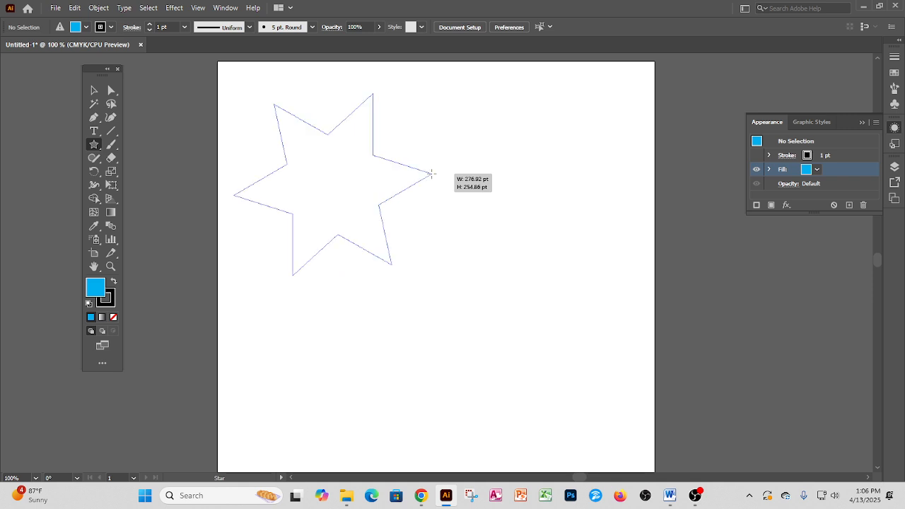
Step: Raise the point count of the star being drawn to several dozen, and reduce it back to six
key("Down")
left_click_drag(433, 173, 432, 174)
key("Up")
key("Up")
key("Up")
key("Up")
key("Up")
key("Up")
key("Up")
key("Up")
key("Up")
key("Up")
key("Up")
key("Up")
key("Up")
key("Up")
key("Up")
key("Up")
key("Up")
key("Up")
key("Up")
key("Up")
key("Up")
key("Up")
key("Up")
key("Up")
key("Up")
key("Up")
key("Up")
key("Up")
key("Up")
key("Up")
key("Up")
key("Up")
key("Up")
key("Up")
key("Up")
key("Up")
key("Up")
key("Up")
key("Up")
key("Up")
key("Up")
key("Up")
key("Up")
key("Up")
key("Up")
key("Up")
key("Up")
key("Up")
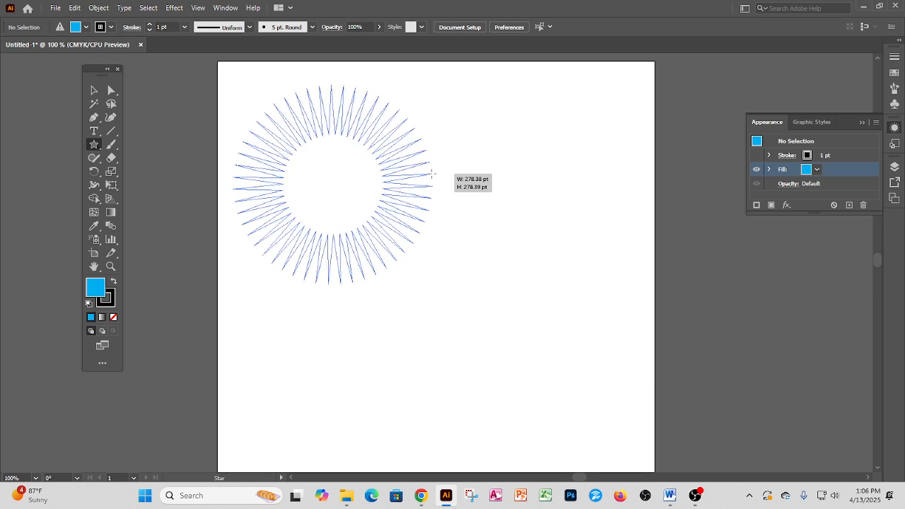
key("Down")
key("Down")
key("Down")
key("Down")
key("Down")
key("Down")
key("Down")
key("Down")
left_click_drag(433, 173, 432, 173)
key("Down")
key("Down")
key("Down")
key("Down")
key("Down")
key("Down")
key("Down")
key("Down")
key("Down")
key("Down")
key("Down")
key("Down")
key("Down")
key("Down")
key("Down")
key("Down")
key("Down")
key("Down")
key("Down")
key("Down")
key("Down")
key("Down")
key("Down")
key("Down")
key("Down")
key("Down")
key("Down")
key("Down")
key("Down")
key("Down")
key("Down")
key("Down")
key("Down")
key("Down")
key("Down")
key("Down")
key("Down")
key("Down")
key("Down")
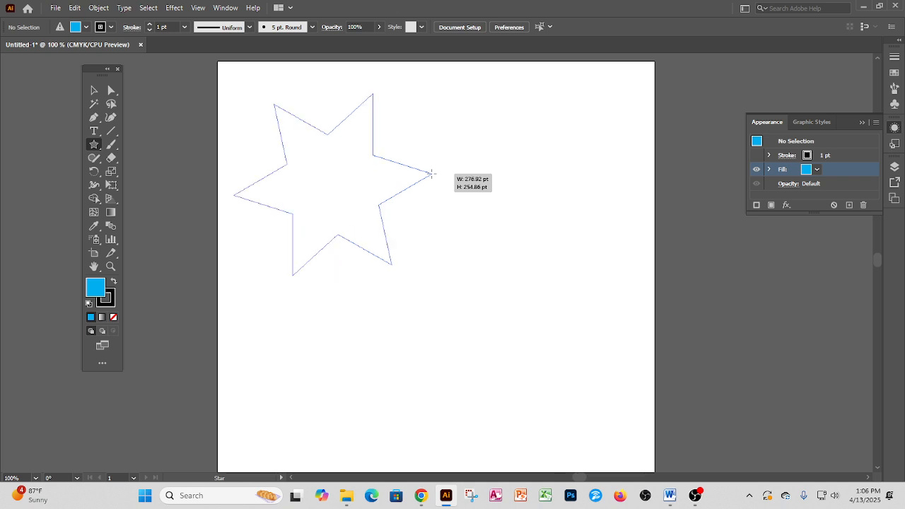
Step: Finish the six-pointed star upright with an outer radius of about 154 pt and fill it with white
left_click_drag(433, 174, 442, 177)
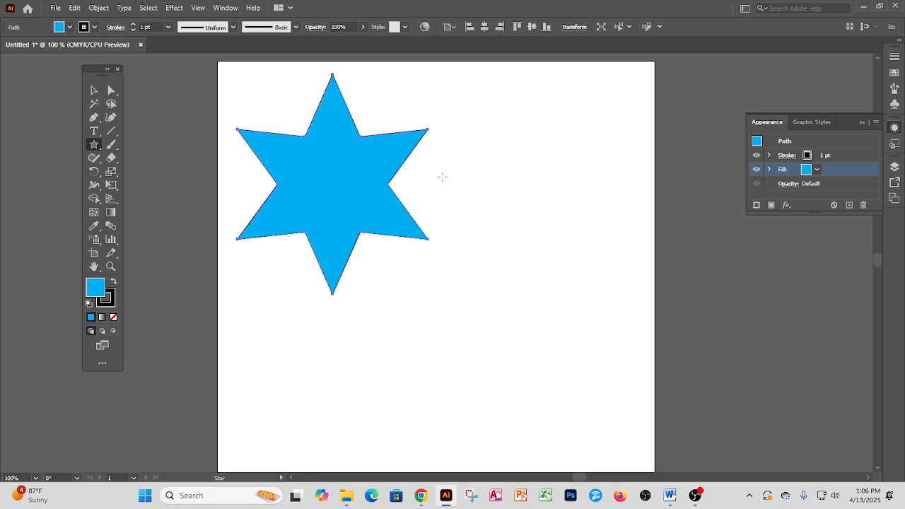
left_click(817, 170)
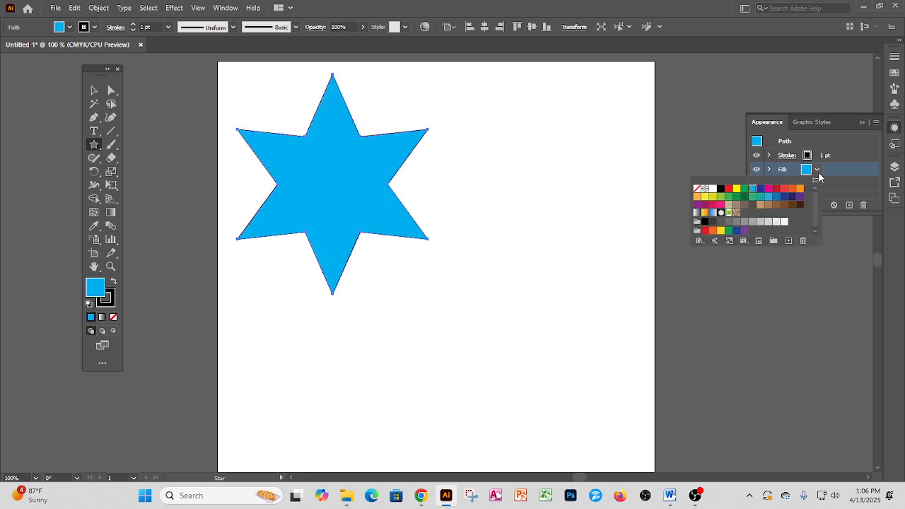
left_click(716, 188)
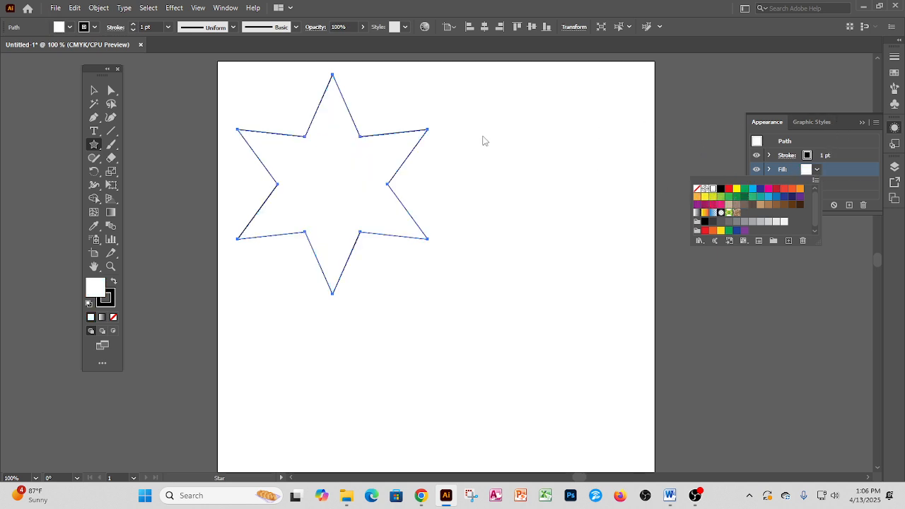
Step: Create a five-pointed star beside the six-pointed one, with radii of 153.8387 pt and 76.9194 pt
left_click(513, 207)
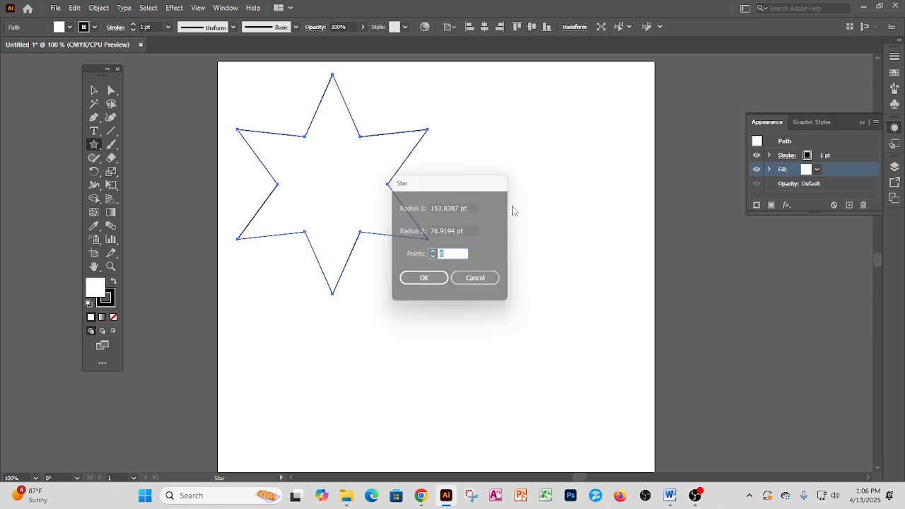
left_click(478, 281)
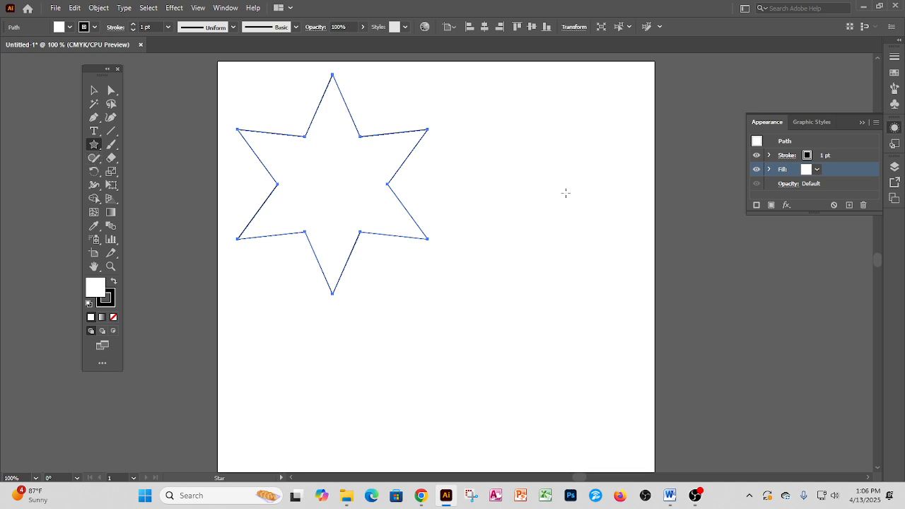
left_click(569, 195)
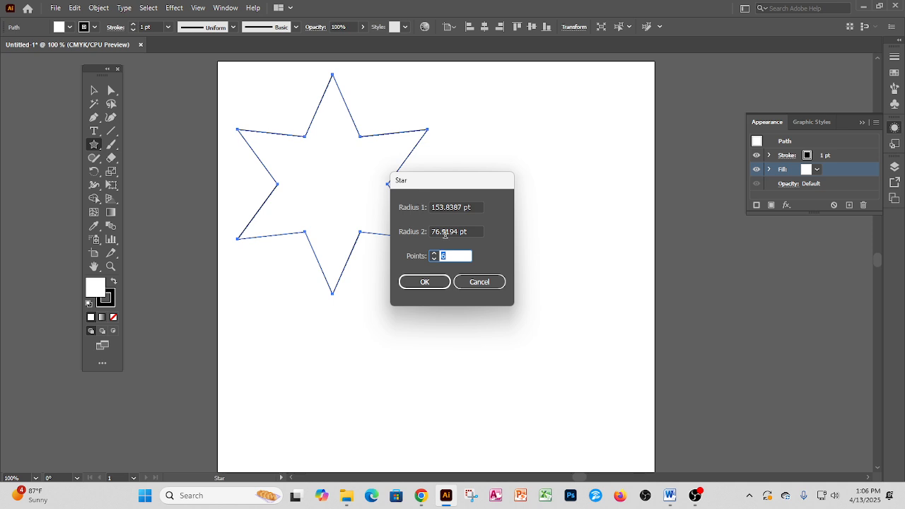
type("5")
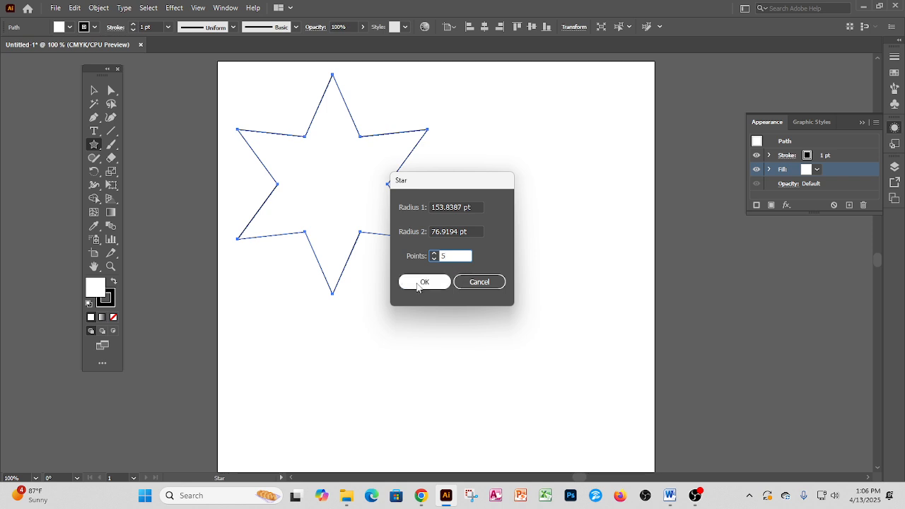
left_click(423, 283)
Step: Move the five-pointed star fully onto the artboard and shift the six-pointed star slightly down and left
key("v")
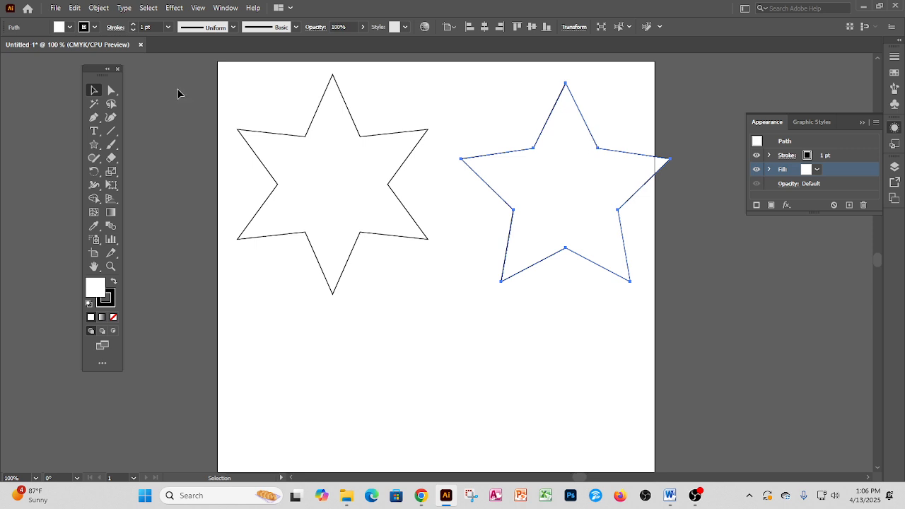
left_click_drag(554, 182, 535, 182)
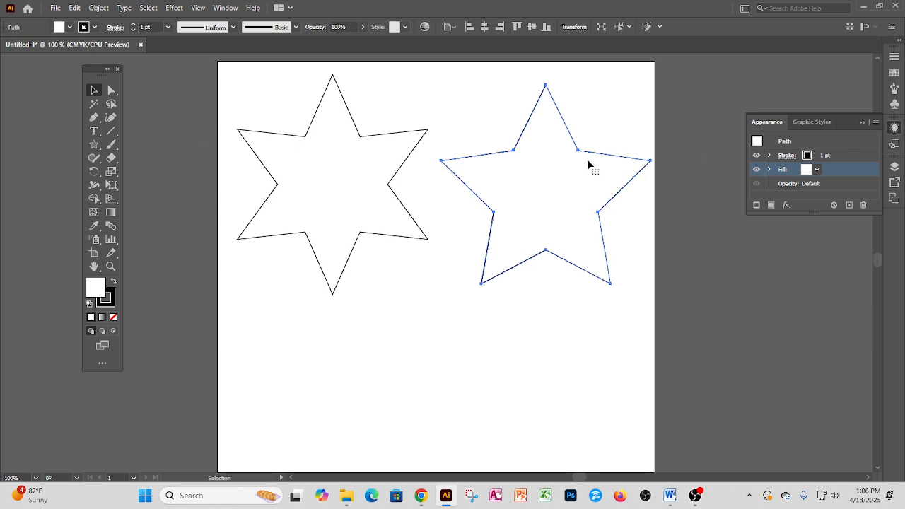
left_click(361, 166)
left_click_drag(378, 136, 343, 151)
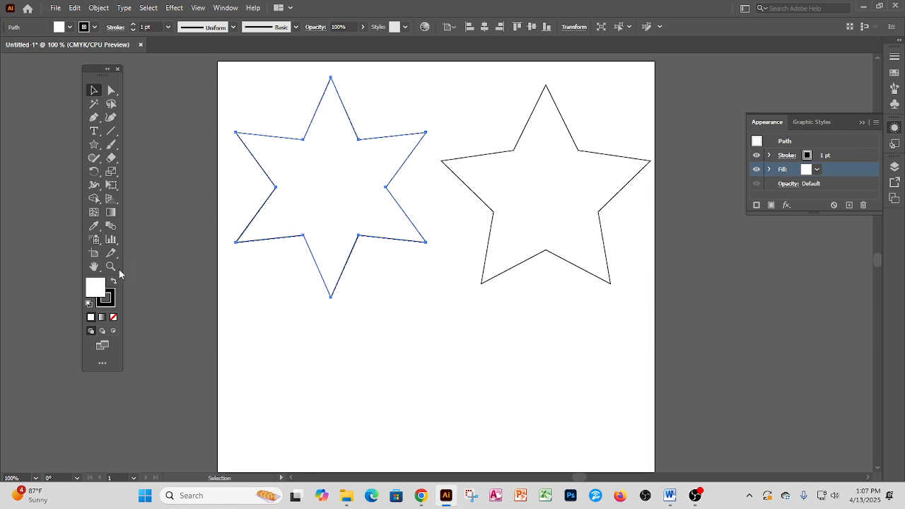
Step: Fill the six-pointed star with the pale yellow colour eef473
double_click(91, 293)
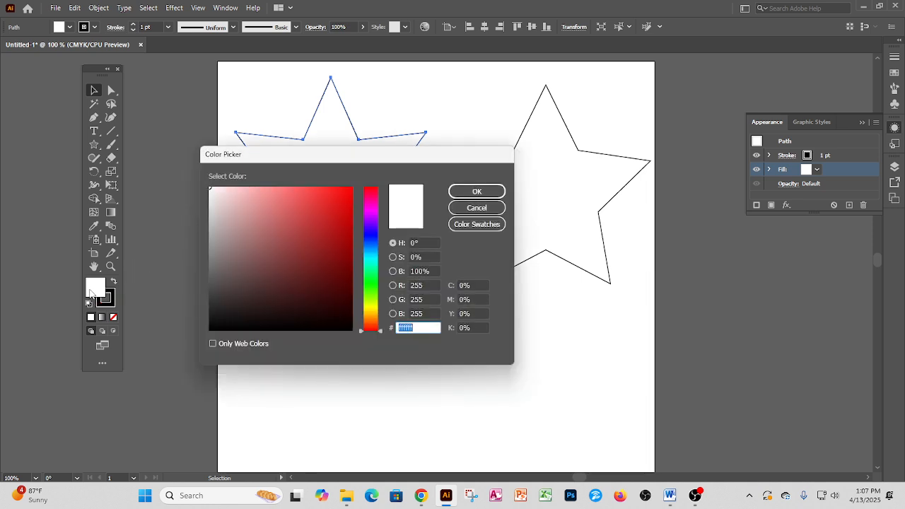
left_click(487, 208)
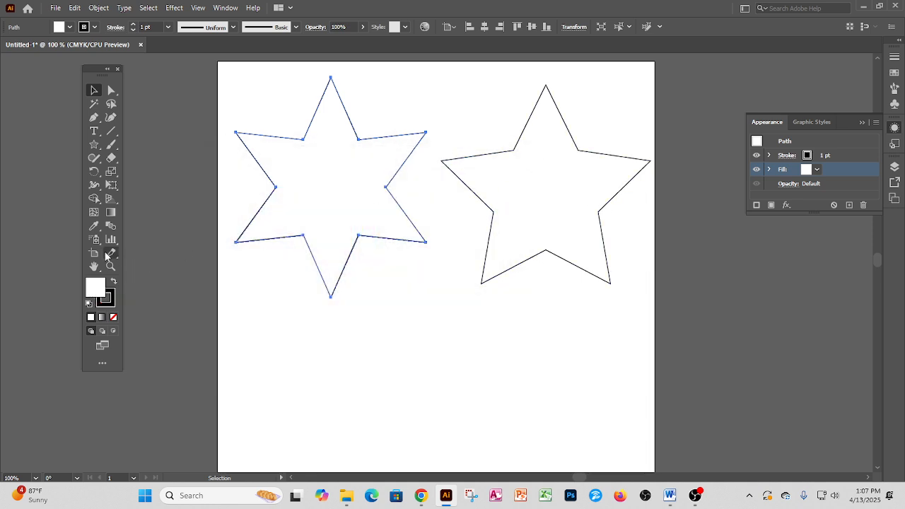
double_click(99, 291)
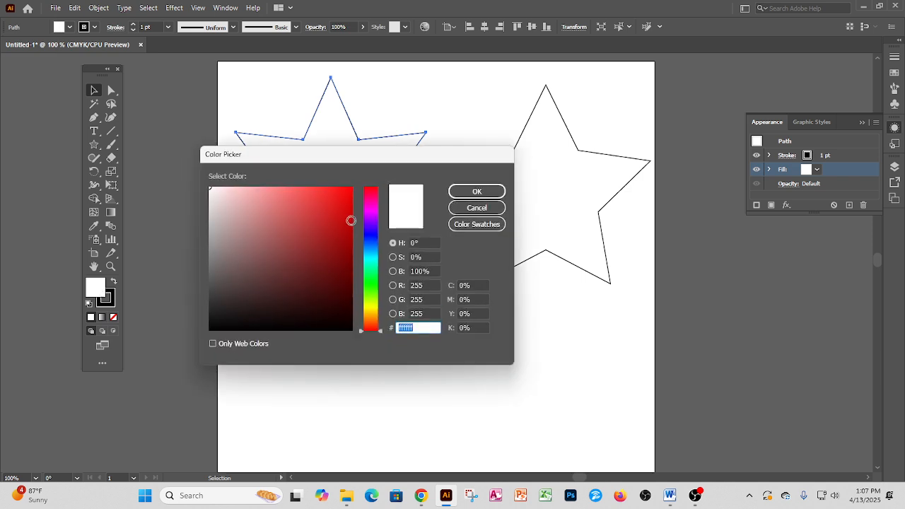
left_click(371, 257)
left_click(311, 201)
left_click(320, 273)
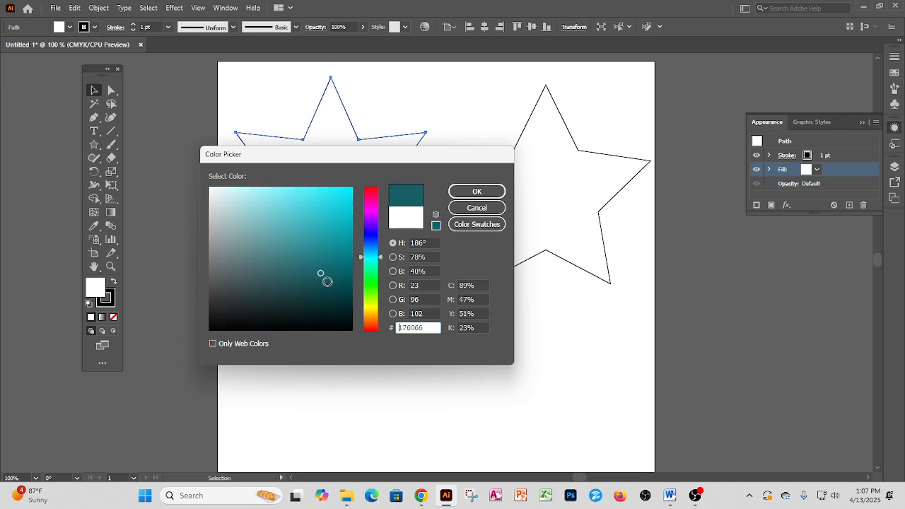
left_click(370, 305)
left_click(322, 195)
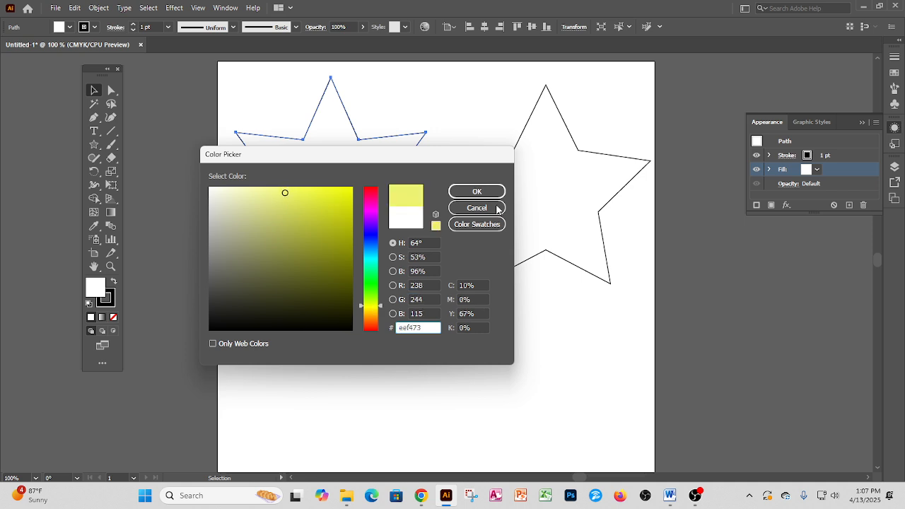
left_click(480, 191)
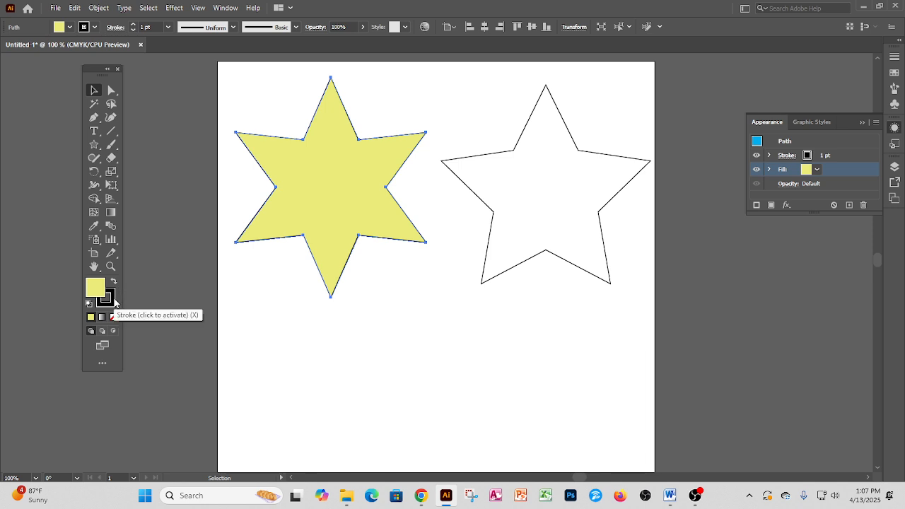
Step: Give the six-pointed star a bright crimson stroke in place of the black one
double_click(113, 300)
left_click(342, 198)
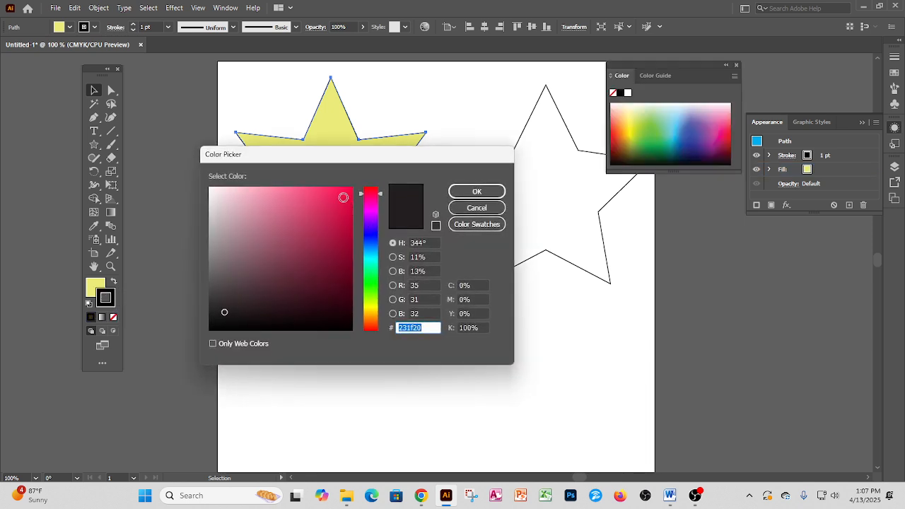
left_click(477, 191)
left_click(314, 341)
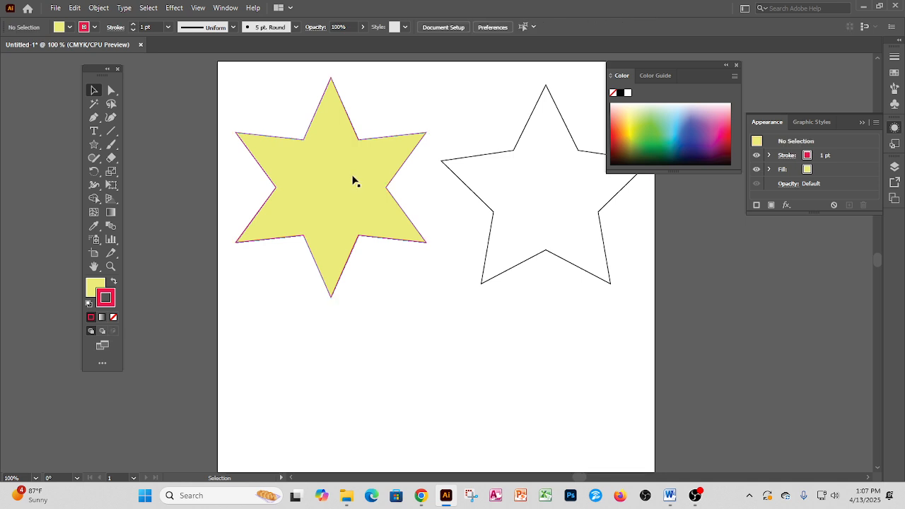
Step: Fill the five-pointed star with the orange-red colour swatch
left_click(502, 152)
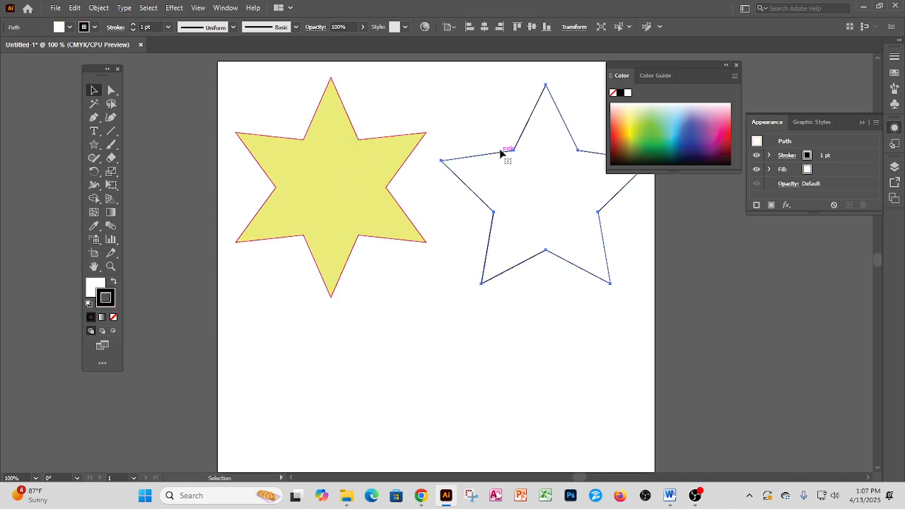
left_click(69, 27)
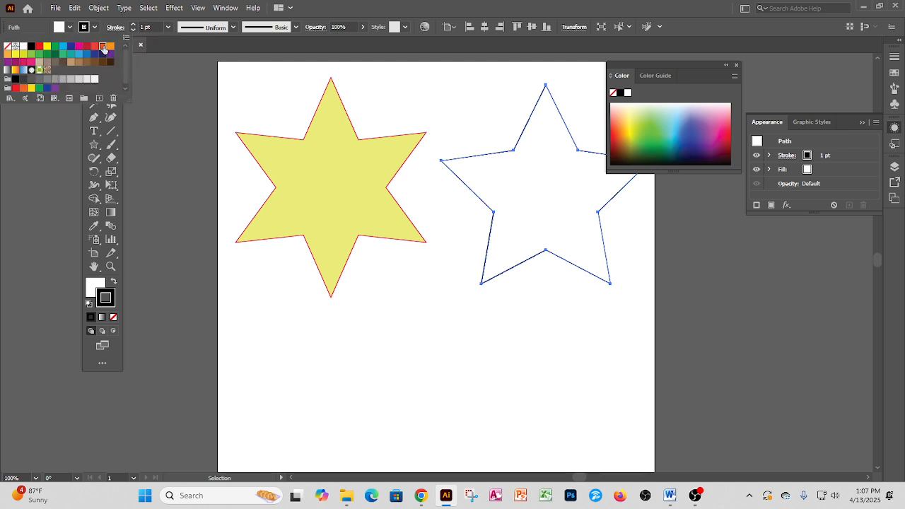
left_click(103, 46)
left_click(447, 340)
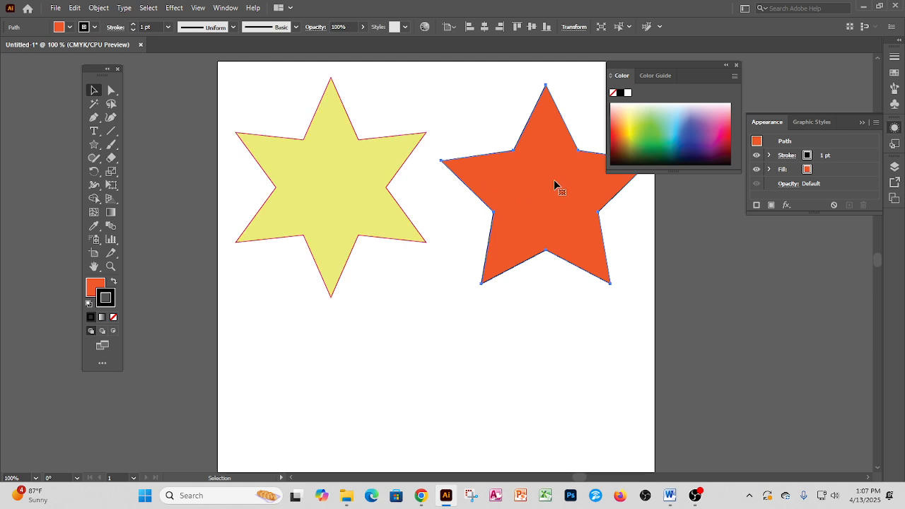
Step: Set the five-pointed star's stroke colour to the purple swatch and deselect the star
left_click(93, 28)
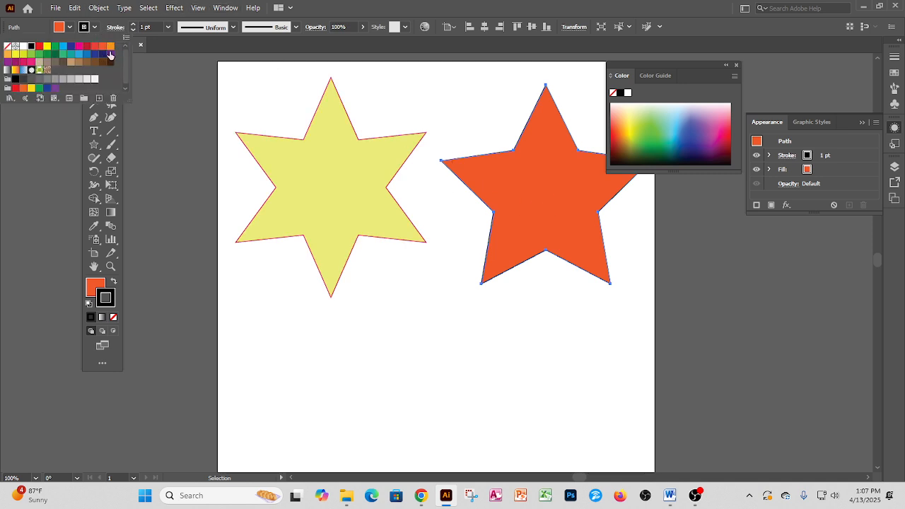
left_click(108, 53)
left_click(398, 376)
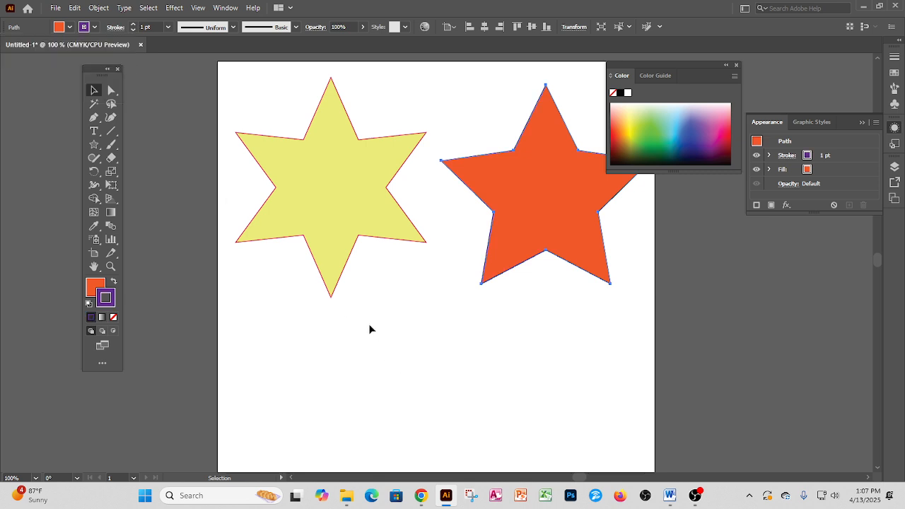
left_click(550, 317)
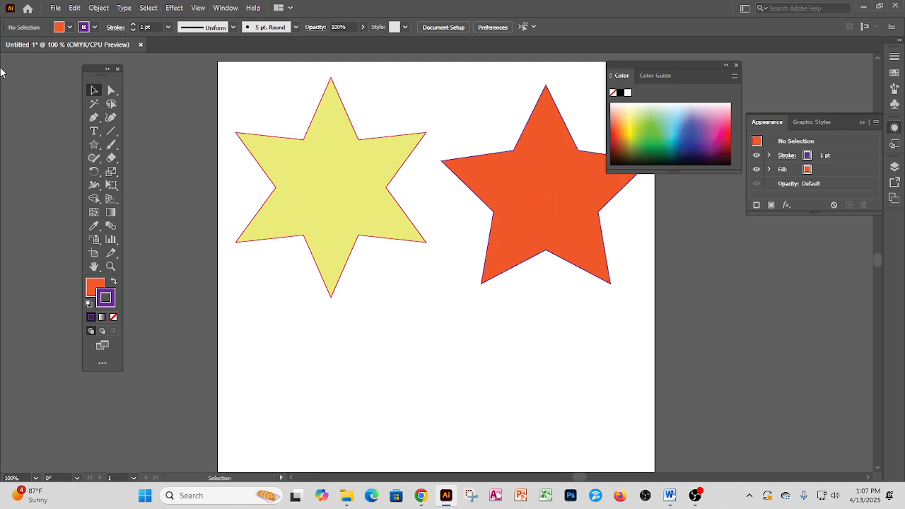
Step: Increase the five-pointed star's stroke weight to 6 pt
left_click(91, 93)
left_click(529, 200)
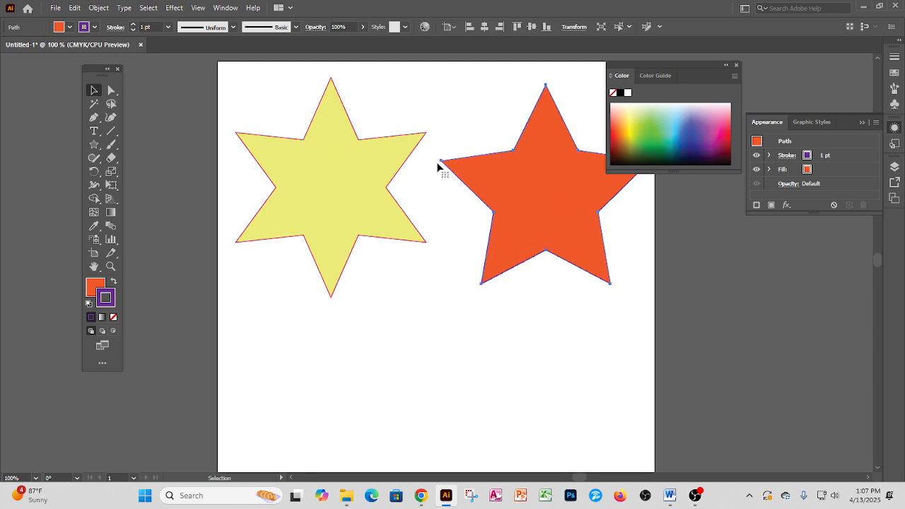
left_click(134, 25)
left_click(133, 25)
left_click(134, 25)
left_click(134, 25)
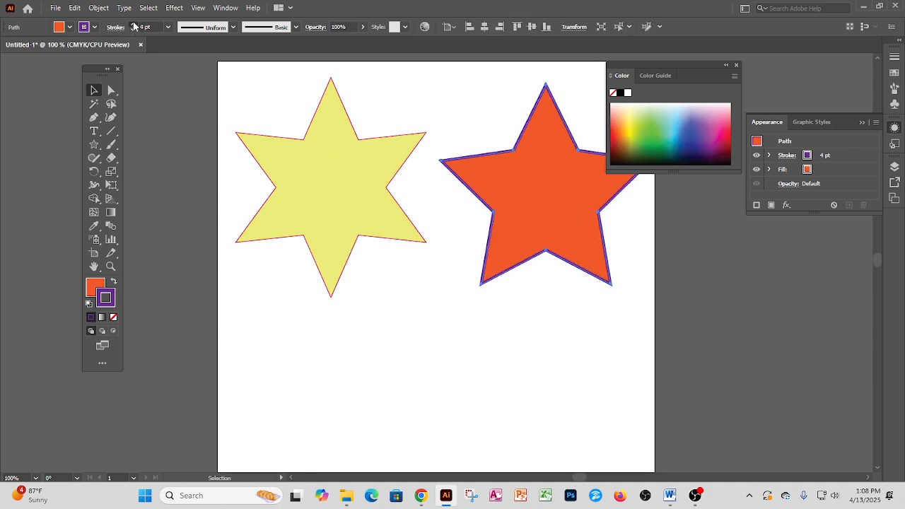
left_click(134, 25)
left_click(134, 25)
left_click(133, 25)
left_click(134, 31)
left_click(134, 30)
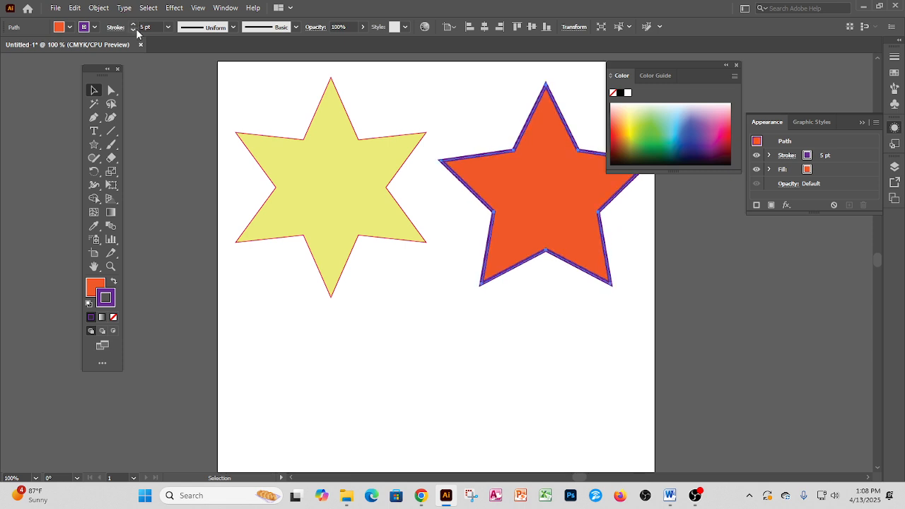
left_click(134, 30)
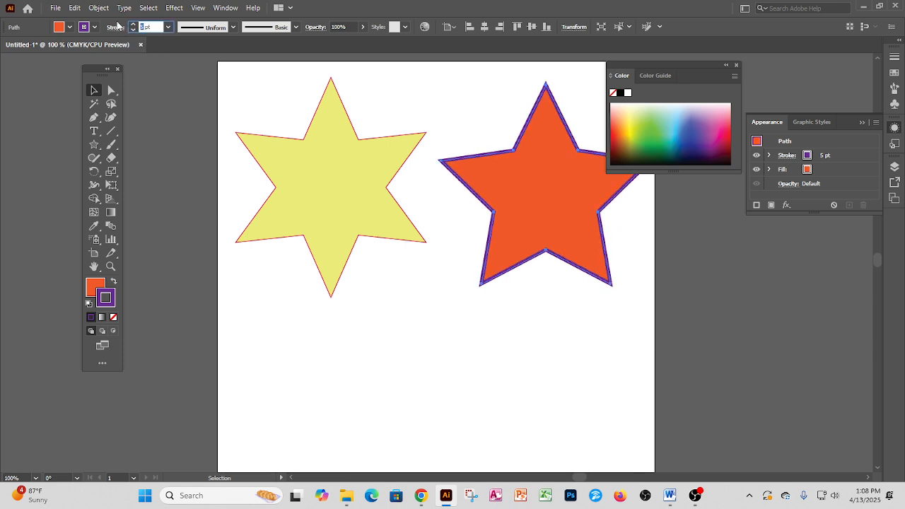
type("6")
key("Return")
left_click(305, 254)
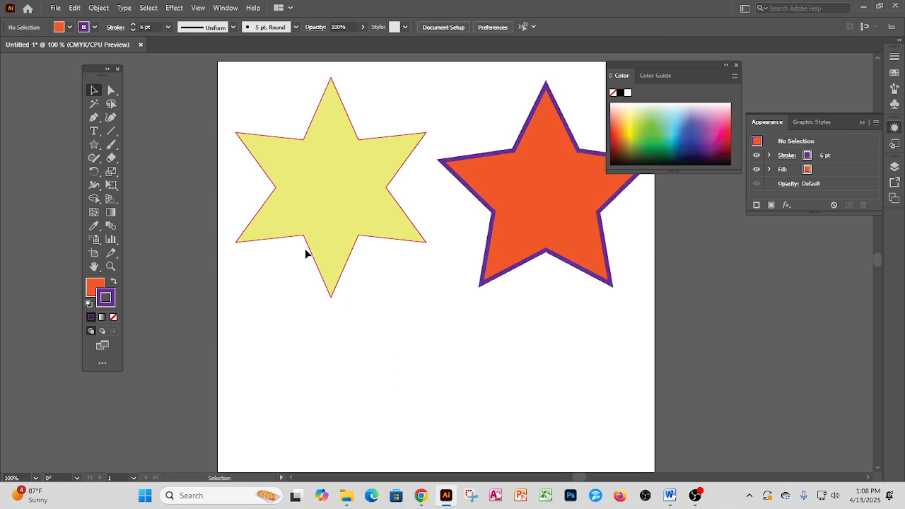
Step: Set the six-pointed star's stroke weight to 4 pt
left_click(335, 208)
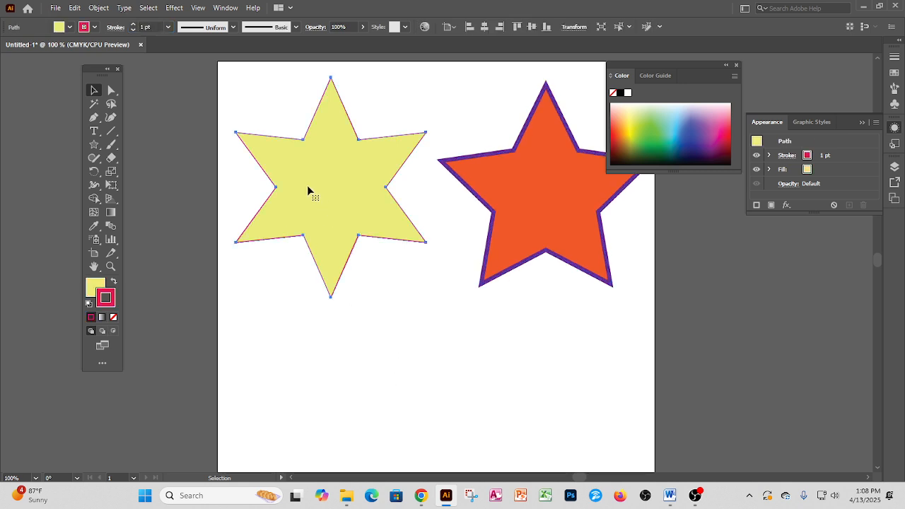
left_click(140, 27)
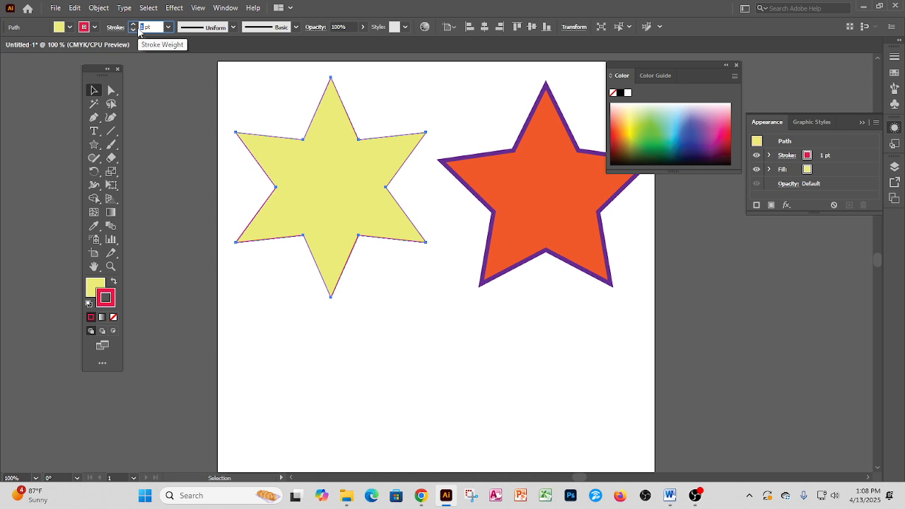
type("4")
key("Return")
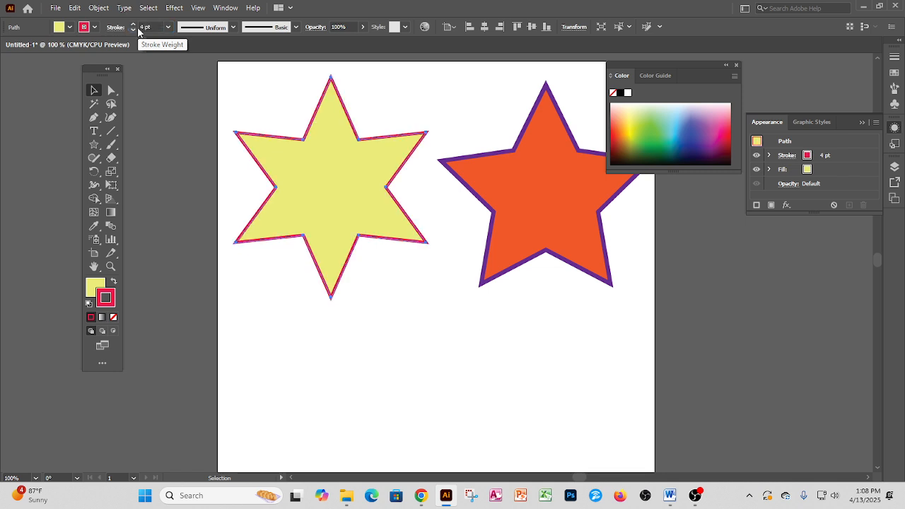
left_click(376, 304)
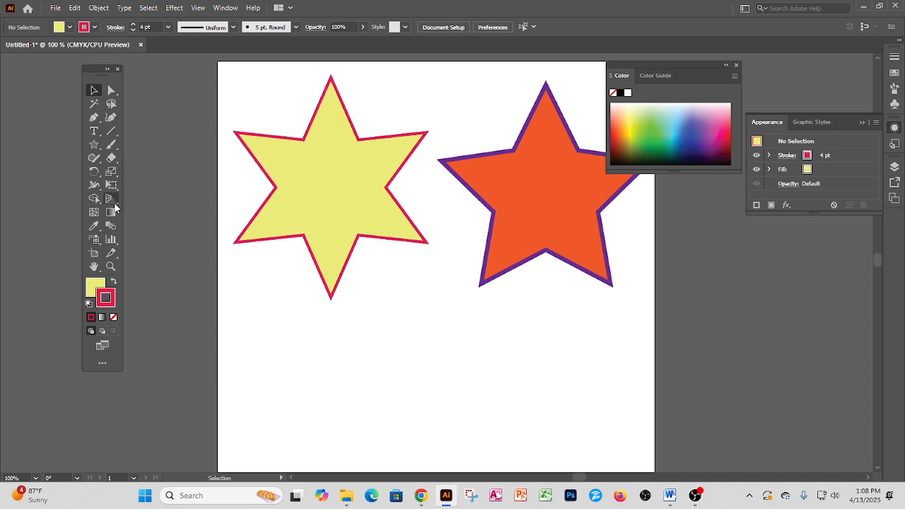
Step: Draw a small burst-shaped star with several dozen points below the six-pointed star, and move it slightly away from that star's lower tip
left_click(93, 146)
scroll(326, 302, "down", 1)
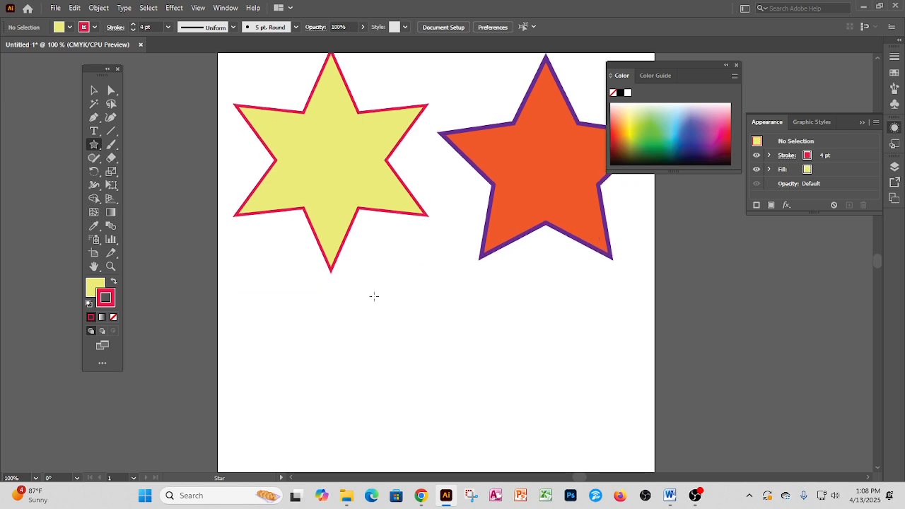
left_click_drag(374, 296, 407, 332)
key("Up")
key("Up")
key("Up")
key("Up")
key("Up")
key("Up")
key("Up")
key("Up")
key("Up")
key("Up")
key("Up")
key("Up")
key("Up")
key("Up")
key("Up")
key("Up")
key("Up")
key("Up")
key("Up")
key("Up")
key("Up")
key("Up")
key("Up")
key("Up")
key("Up")
key("Up")
key("Up")
key("Up")
key("Up")
key("Up")
key("Up")
key("v")
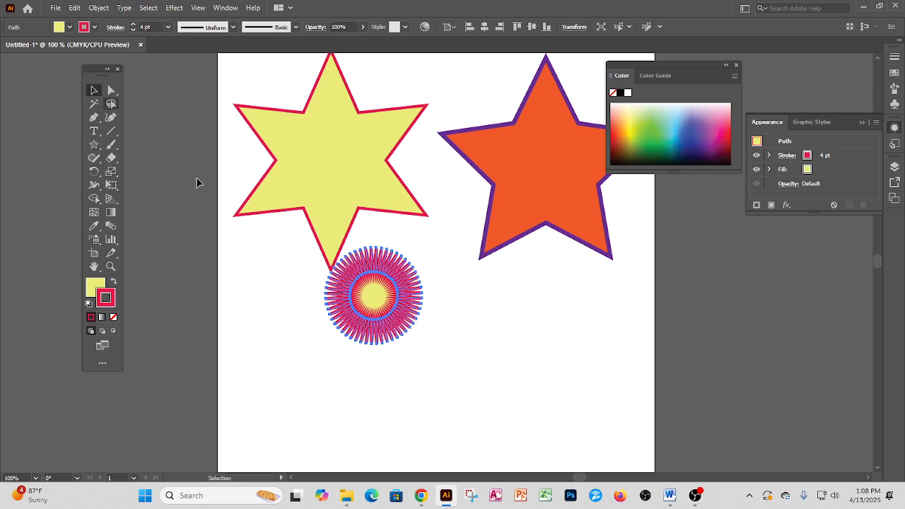
left_click_drag(373, 295, 393, 311)
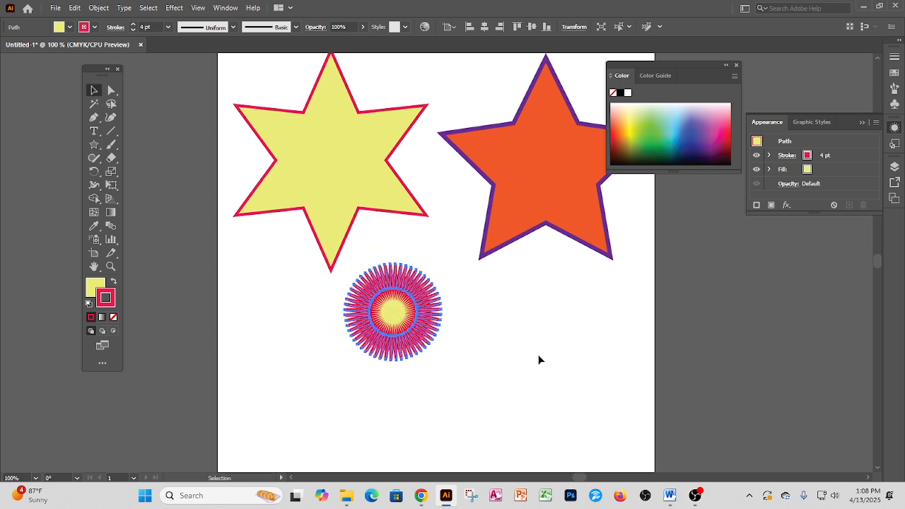
left_click(523, 337)
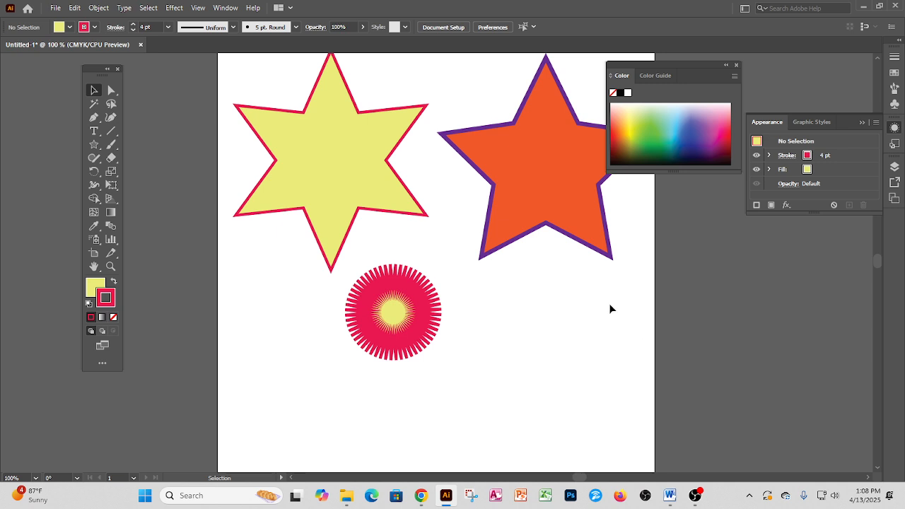
Step: Remove the stroke from the small many-pointed star by setting its stroke colour to None
left_click(415, 288)
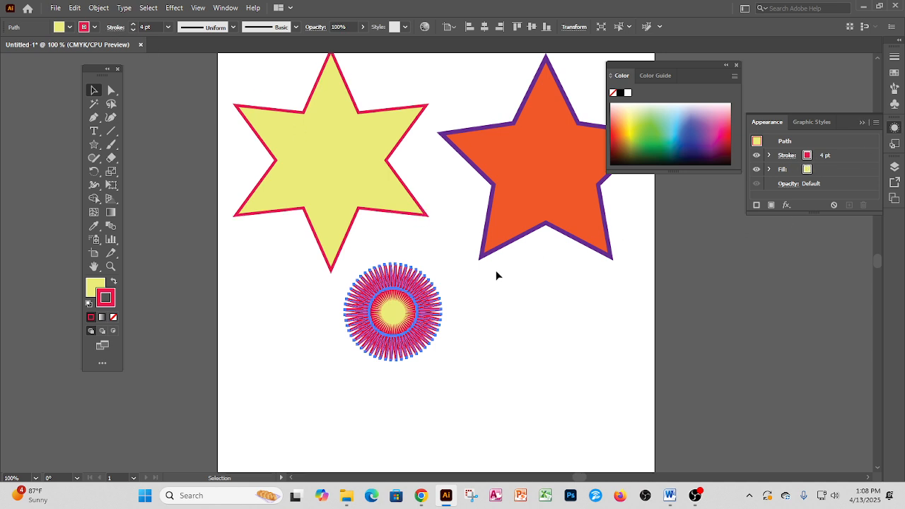
left_click(815, 172)
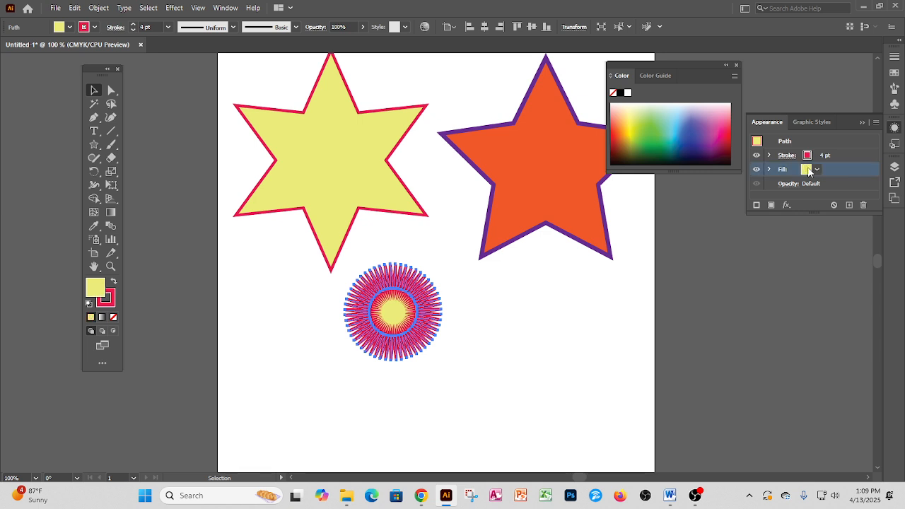
left_click(817, 170)
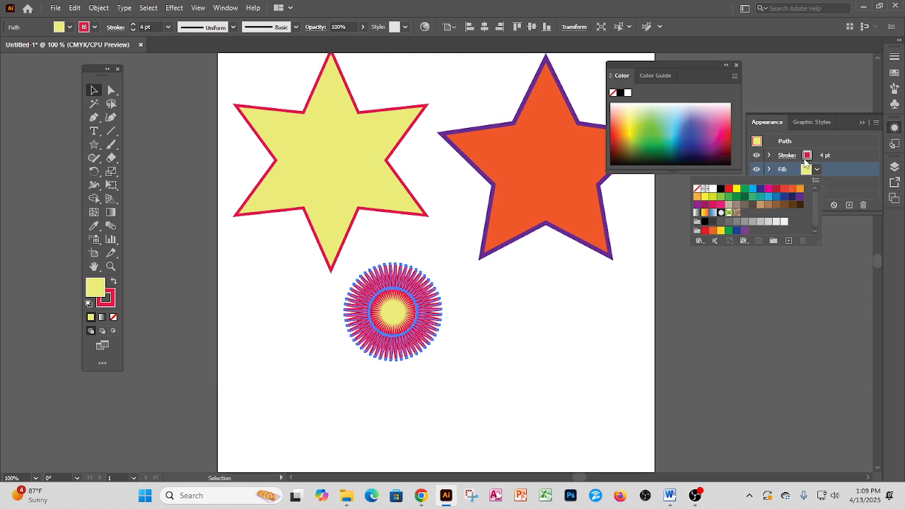
left_click(808, 156)
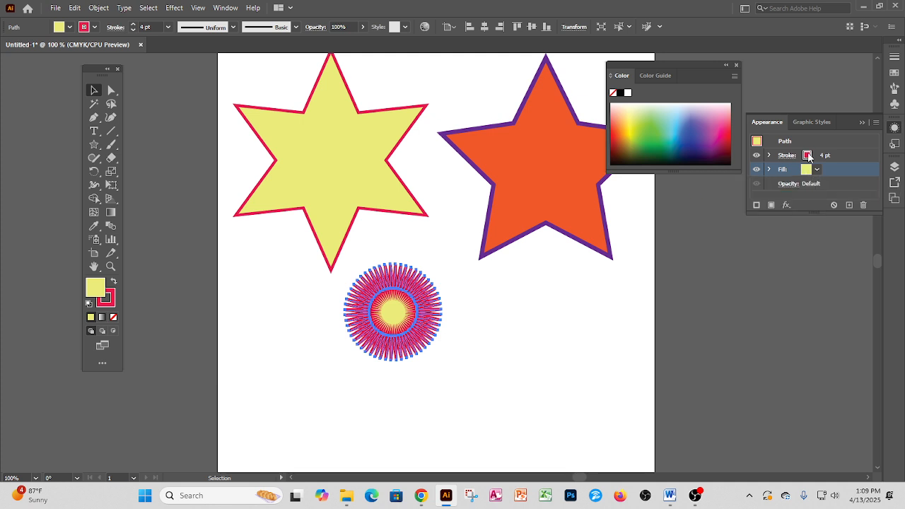
left_click(788, 156)
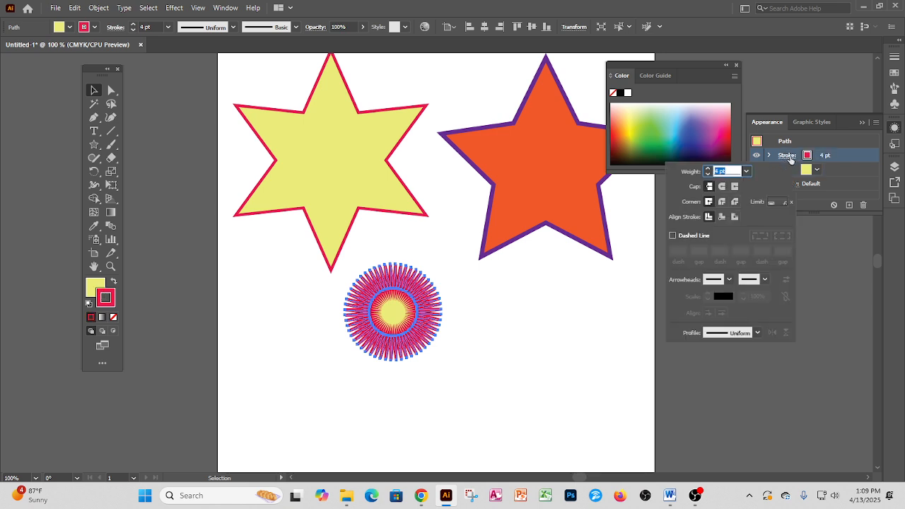
left_click(807, 155)
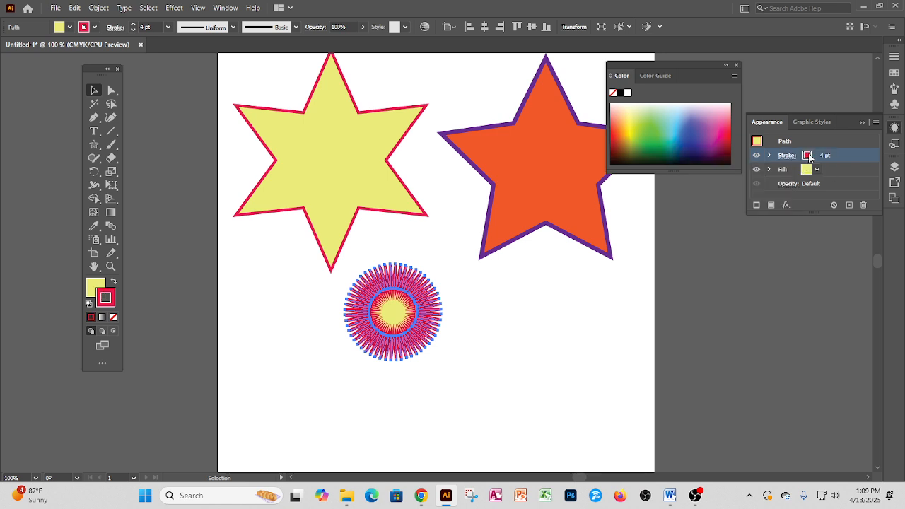
left_click(808, 156)
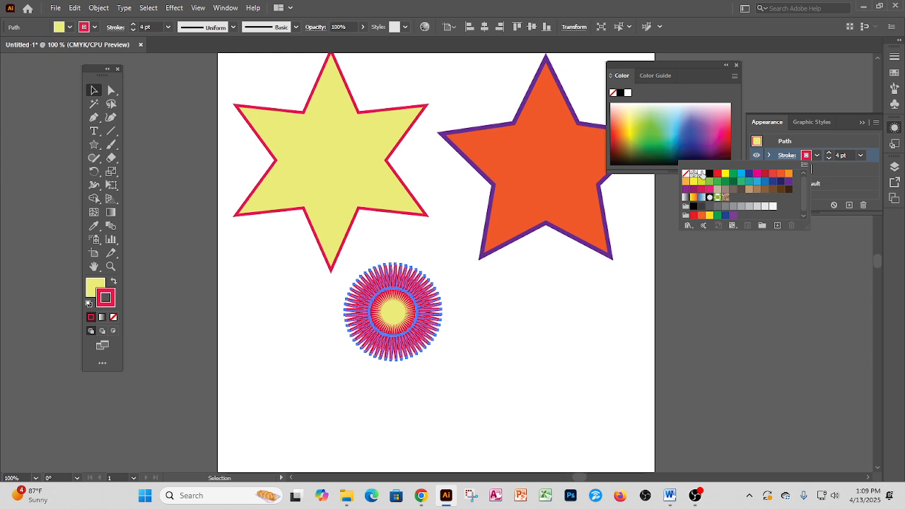
left_click(686, 174)
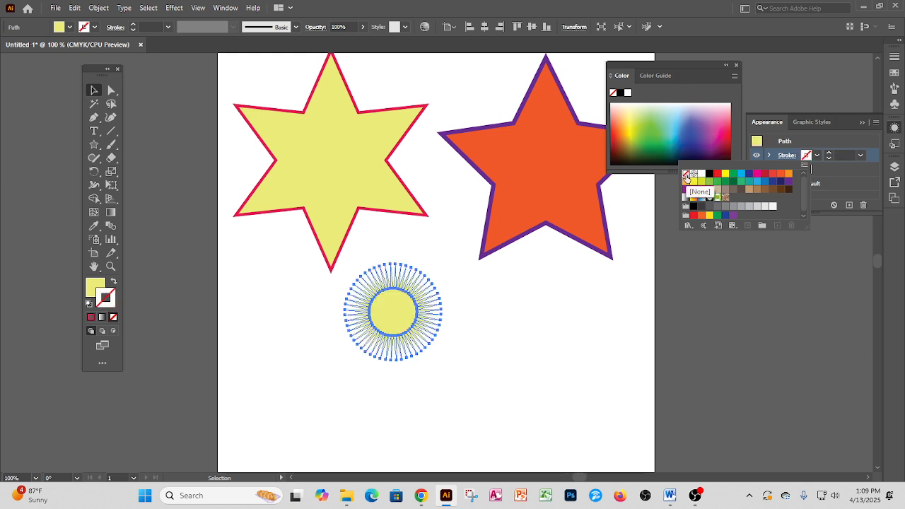
Step: Give the small many-pointed star below the six-pointed star a dark purple stroke from the swatches
left_click(577, 357)
left_click(408, 379)
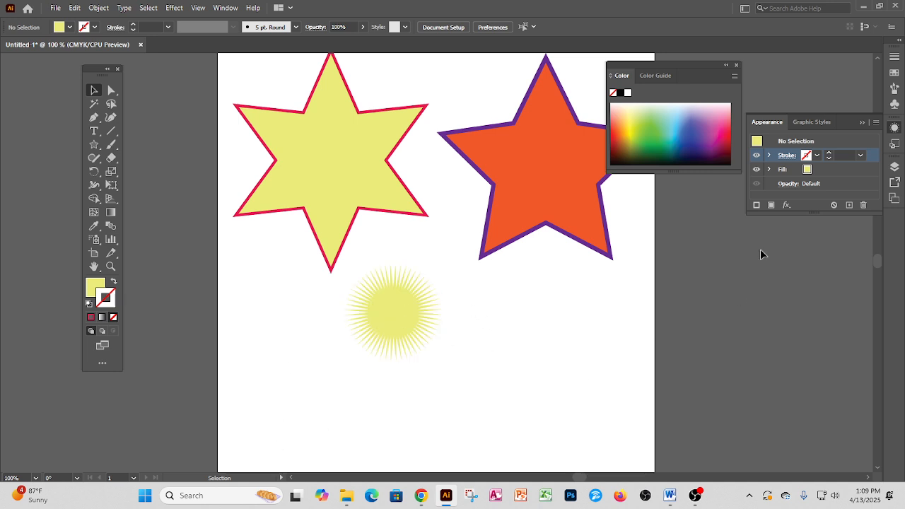
left_click(376, 314)
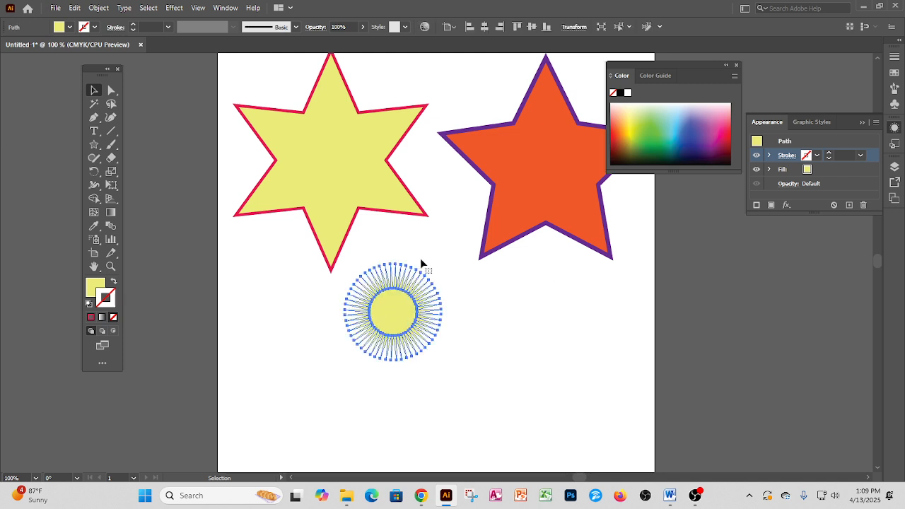
left_click(816, 156)
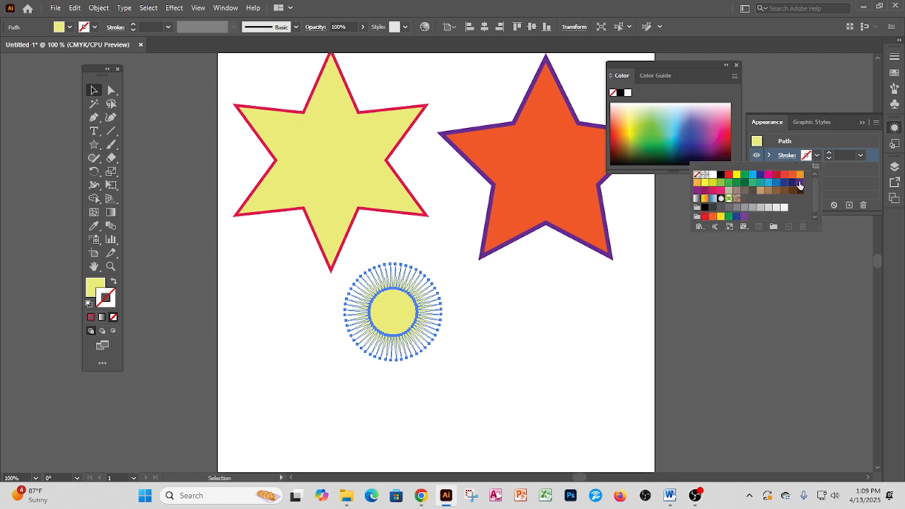
left_click(799, 183)
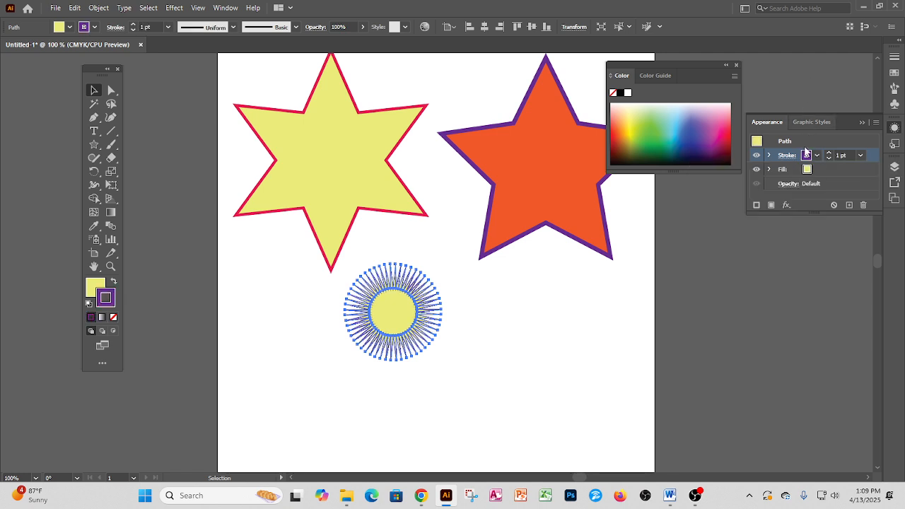
Step: Remove the fill from the small many-pointed star by setting its fill colour to None, and deselect it
left_click(807, 170)
left_click(816, 169)
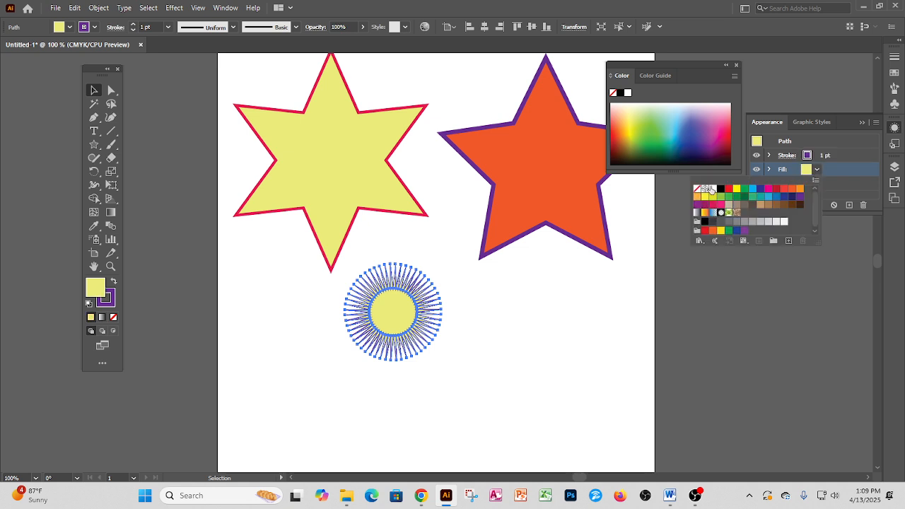
left_click(697, 188)
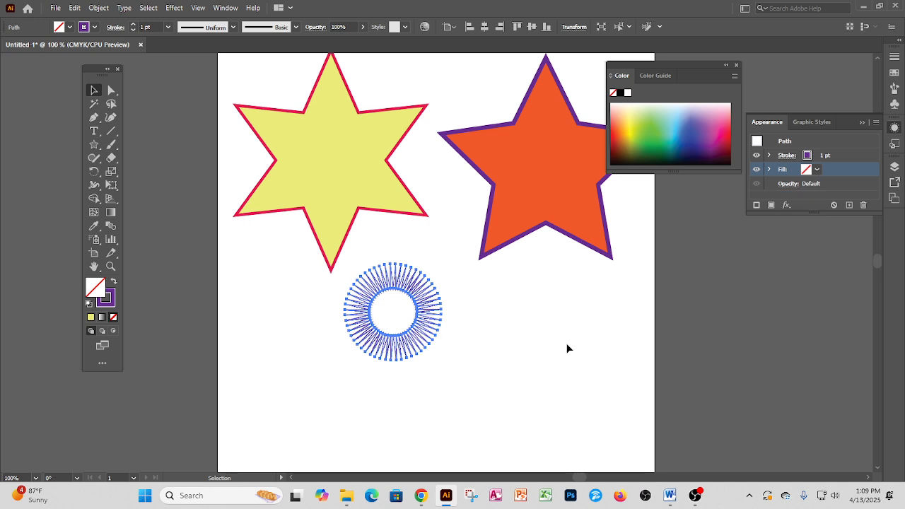
left_click(432, 388)
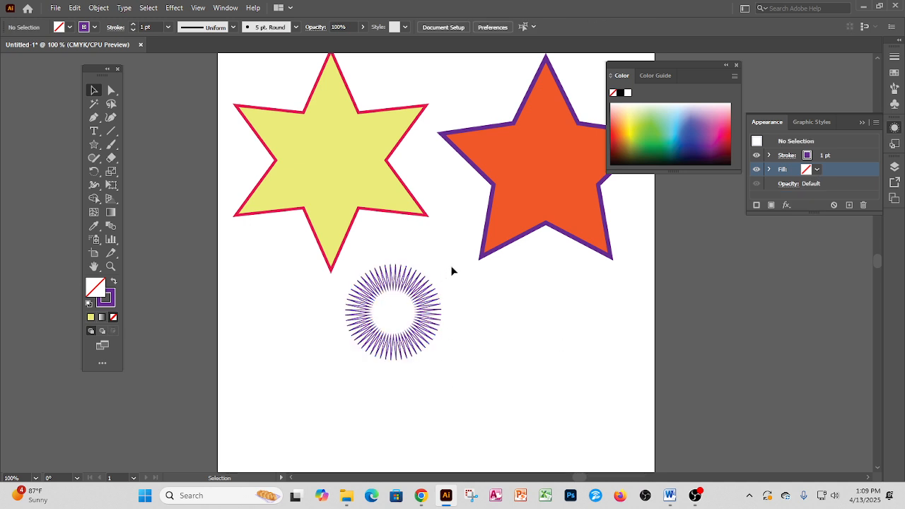
left_click(420, 315)
left_click(502, 373)
left_click(694, 499)
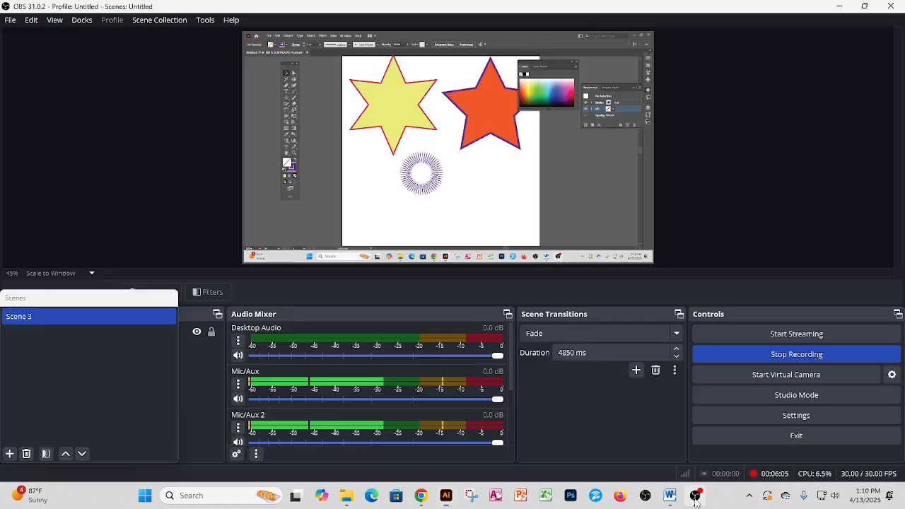